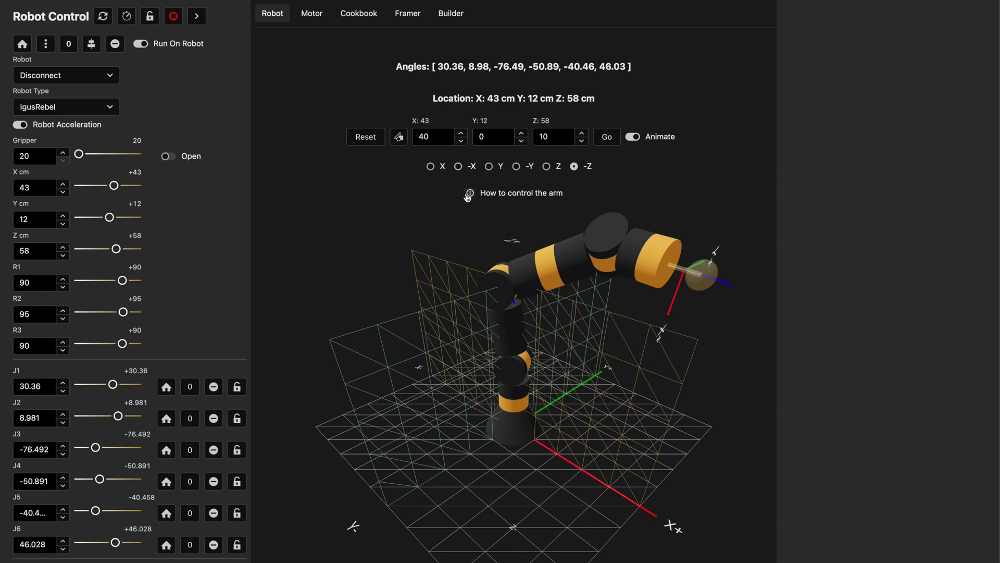
Move the arm to X 50, Y -20, Z 55 cm with the X orientation.
{"action": "mouse_move", "coordinate": [469, 195]}
{"action": "left_click_drag", "start_coordinate": [417, 136], "coordinate": [438, 137]}
{"action": "type", "text": "50"}
{"action": "left_click", "coordinate": [491, 139]}
{"action": "left_click", "coordinate": [551, 136]}
{"action": "type", "text": "55"}
{"action": "left_click", "coordinate": [607, 136]}
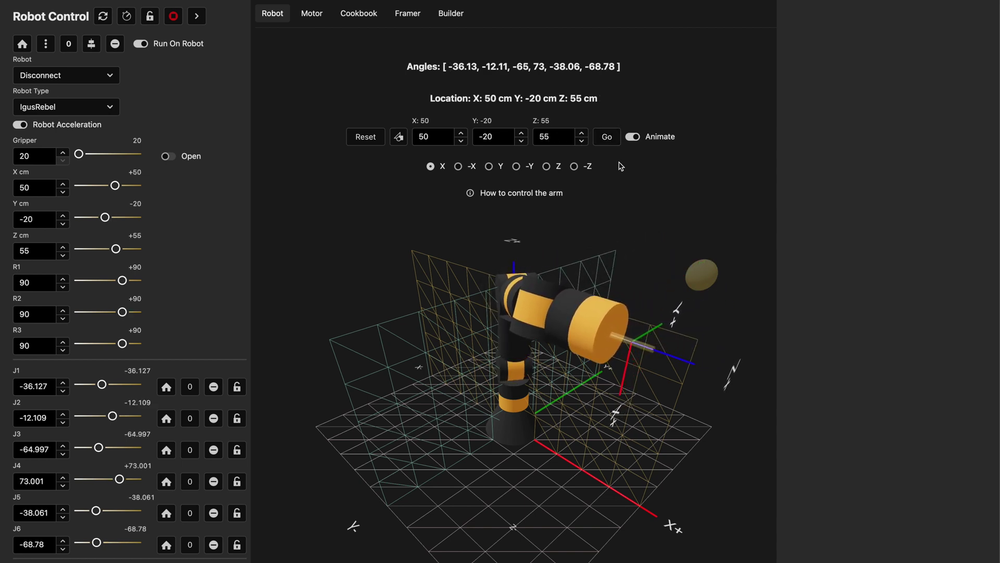
Change the target's Y coordinate to 20 and send the arm there.
{"action": "left_click", "coordinate": [483, 137]}
{"action": "key", "text": "BackSpace"}
{"action": "left_click", "coordinate": [607, 140]}
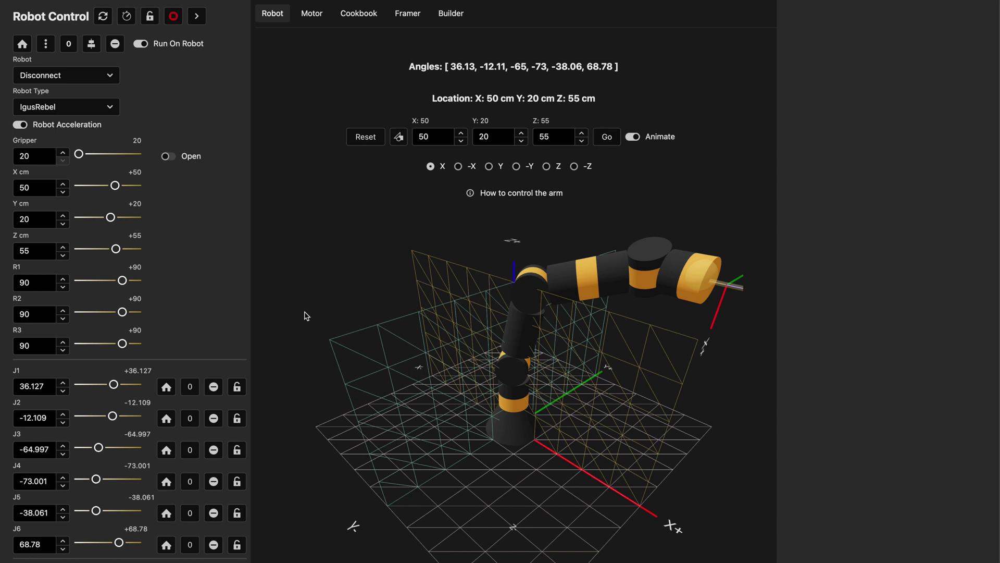
Set joint J1 to 4, J2 to -25 and J3 to -64 degrees, and reset the arm.
{"action": "left_click_drag", "start_coordinate": [114, 384], "coordinate": [98, 448]}
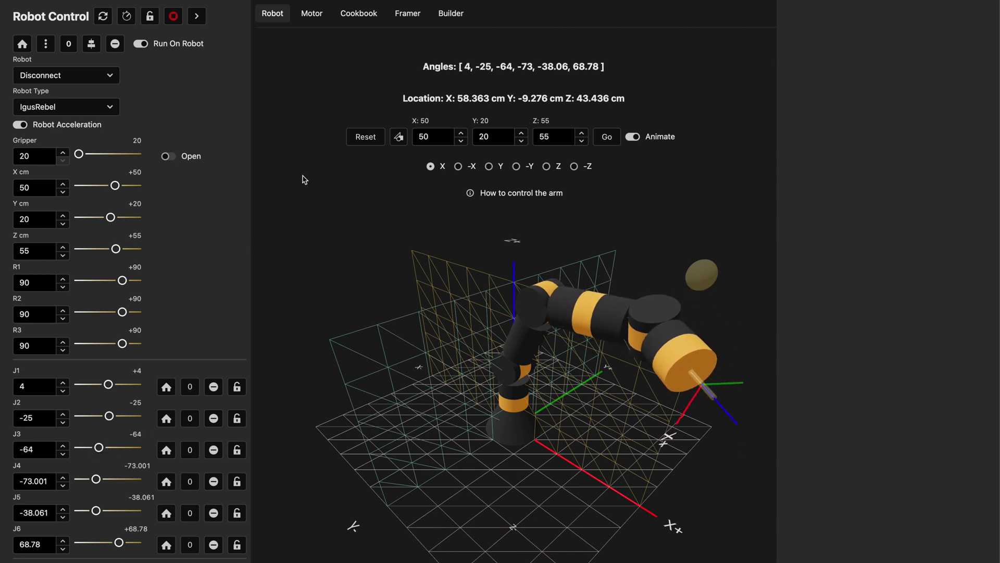
{"action": "left_click", "coordinate": [364, 137]}
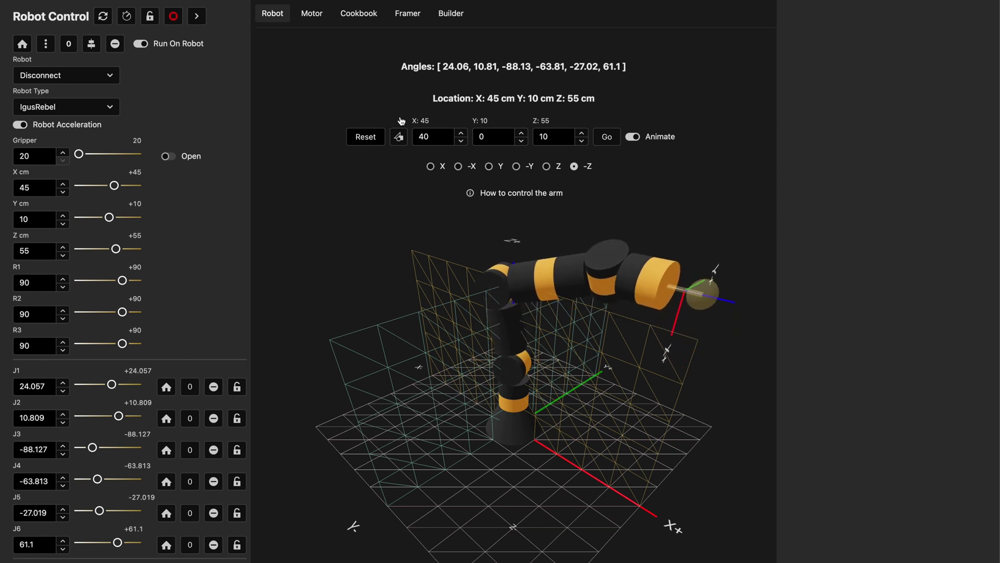
Rotate joint J1 to -26 and on to -15 degrees, checking the location and joint angle readouts.
{"action": "triple_click", "coordinate": [487, 99]}
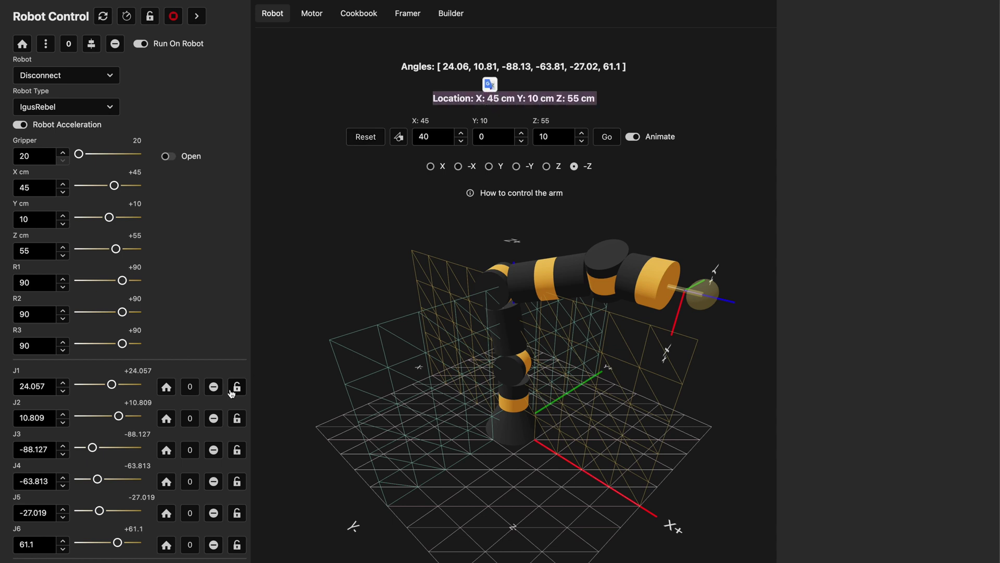
{"action": "left_click_drag", "start_coordinate": [111, 384], "coordinate": [103, 384]}
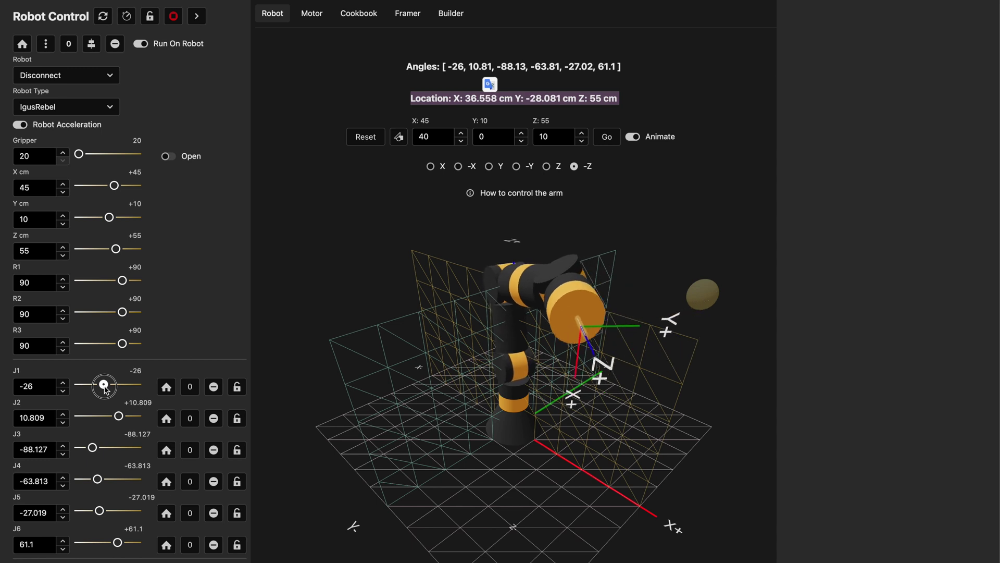
{"action": "left_click", "coordinate": [403, 218]}
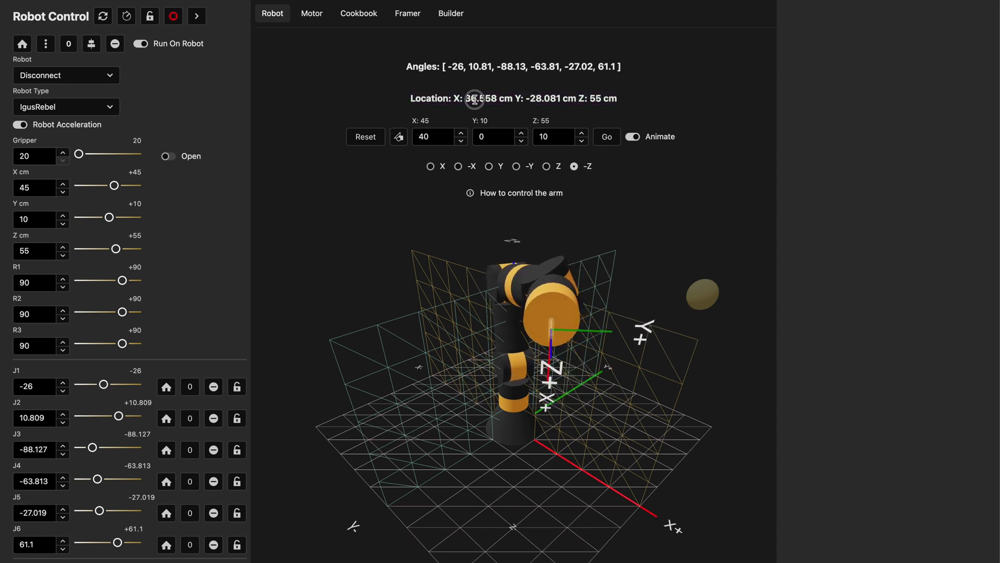
{"action": "triple_click", "coordinate": [479, 98]}
{"action": "left_click", "coordinate": [499, 97]}
{"action": "triple_click", "coordinate": [475, 66]}
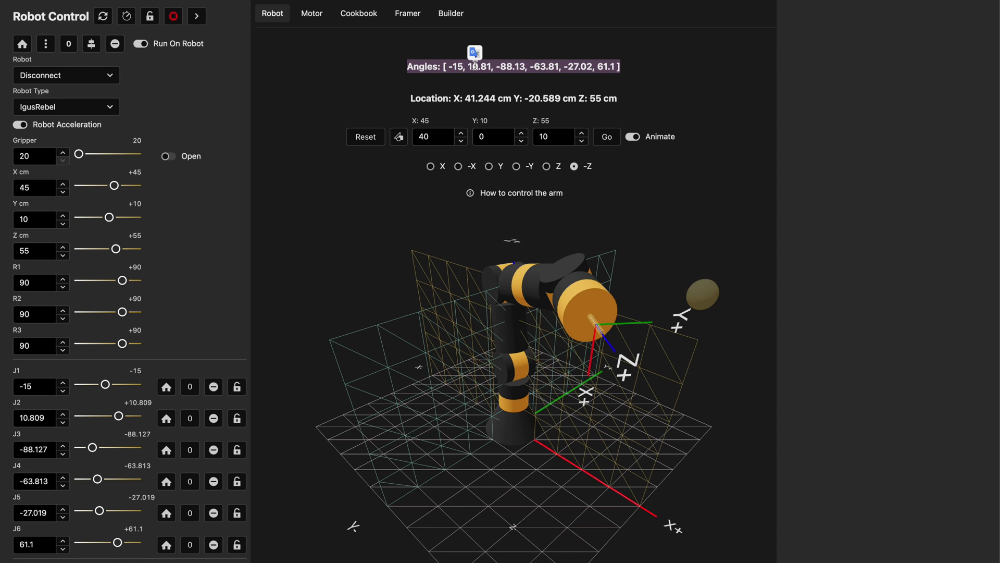
{"action": "triple_click", "coordinate": [475, 66]}
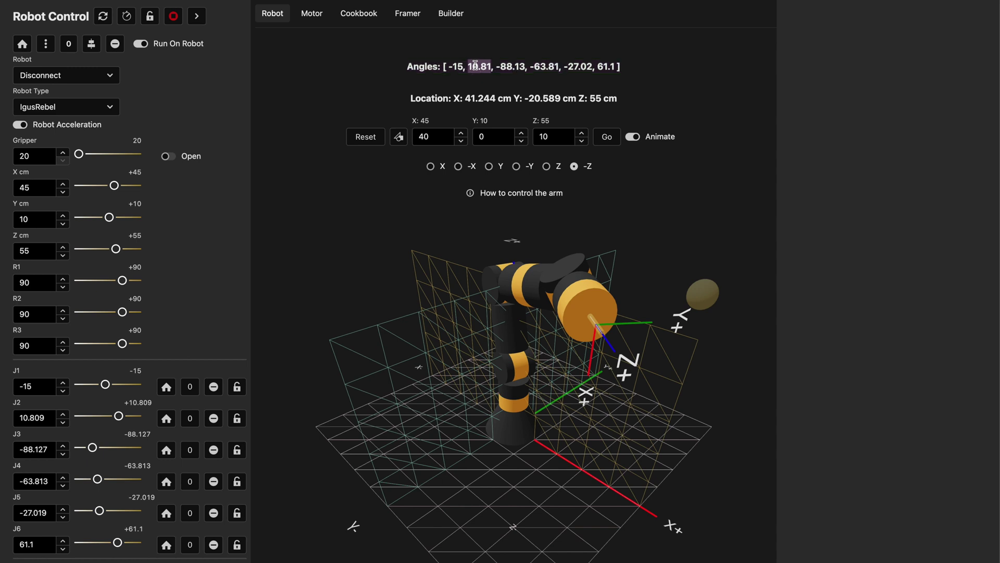
{"action": "left_click", "coordinate": [654, 85]}
{"action": "scroll", "coordinate": [186, 341], "scroll_direction": "down", "scroll_amount": 2}
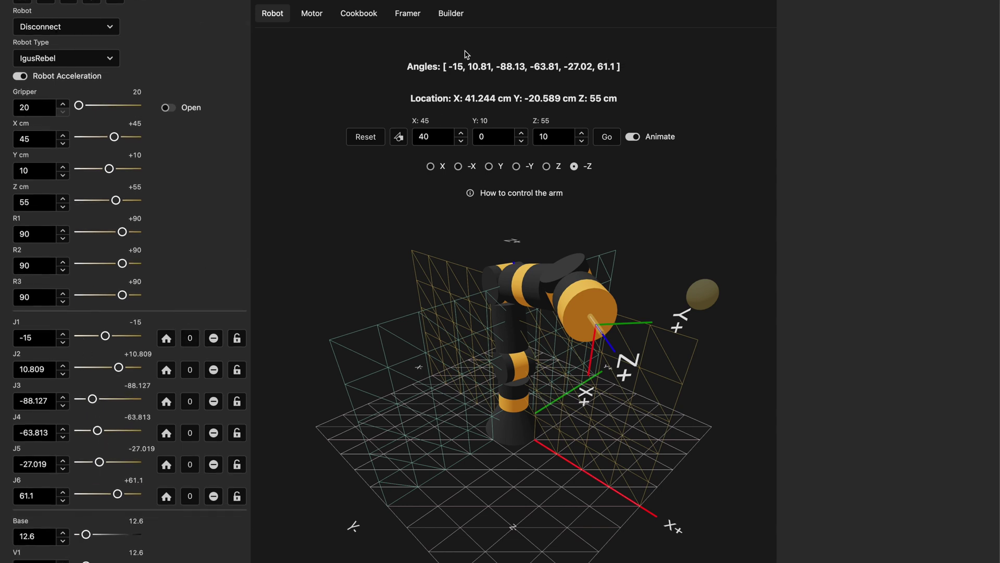
{"action": "triple_click", "coordinate": [467, 66]}
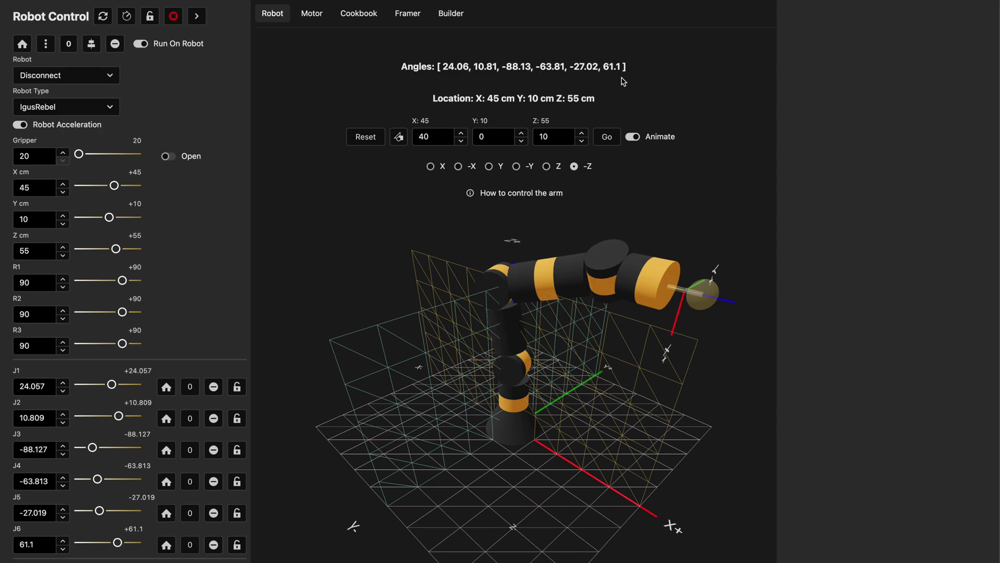
Open the waypoints list and load the waypoint file front-to-back.
{"action": "left_click", "coordinate": [196, 16]}
{"action": "scroll", "coordinate": [307, 115], "scroll_direction": "right", "scroll_amount": 5}
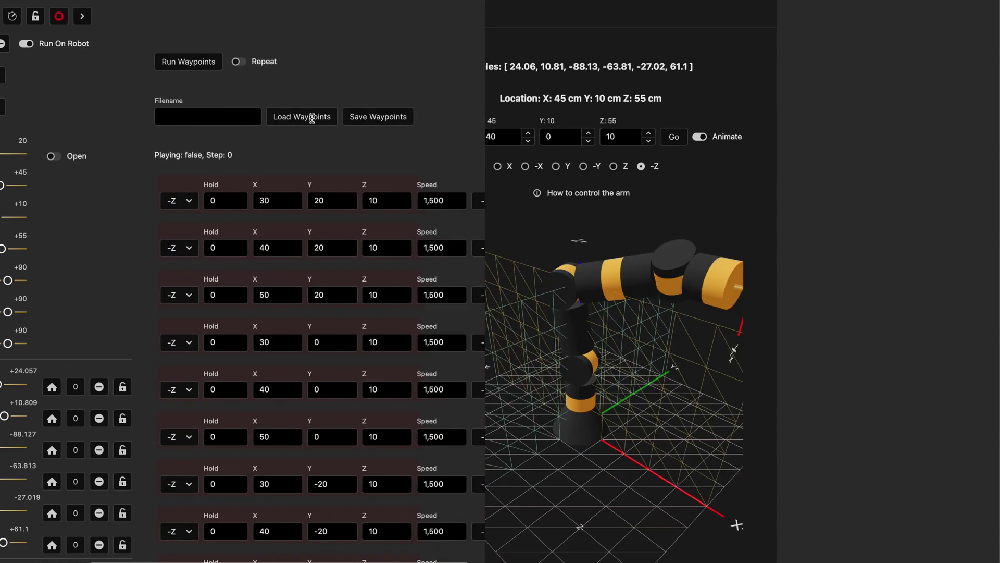
{"action": "left_click", "coordinate": [237, 116]}
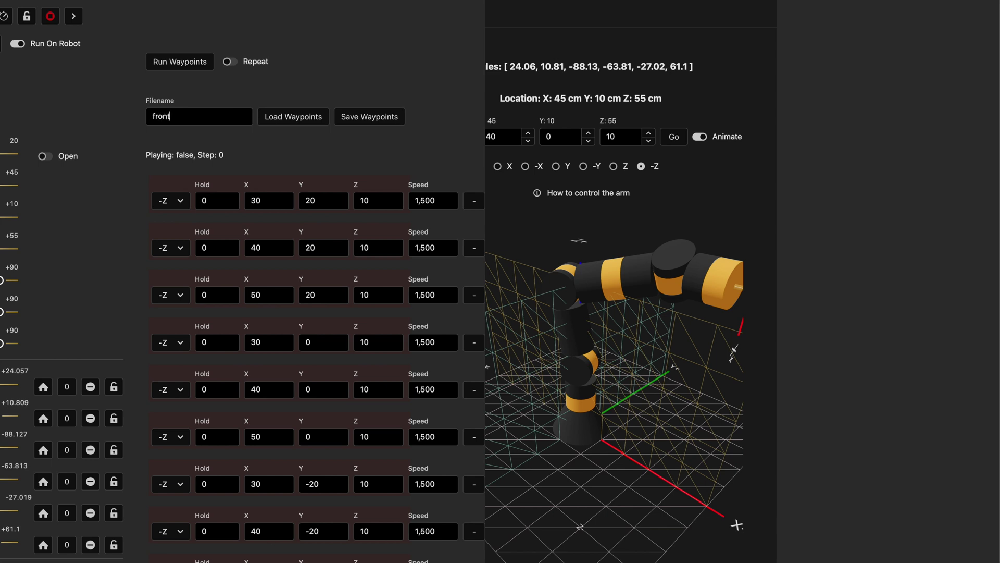
{"action": "type", "text": "front-to-back"}
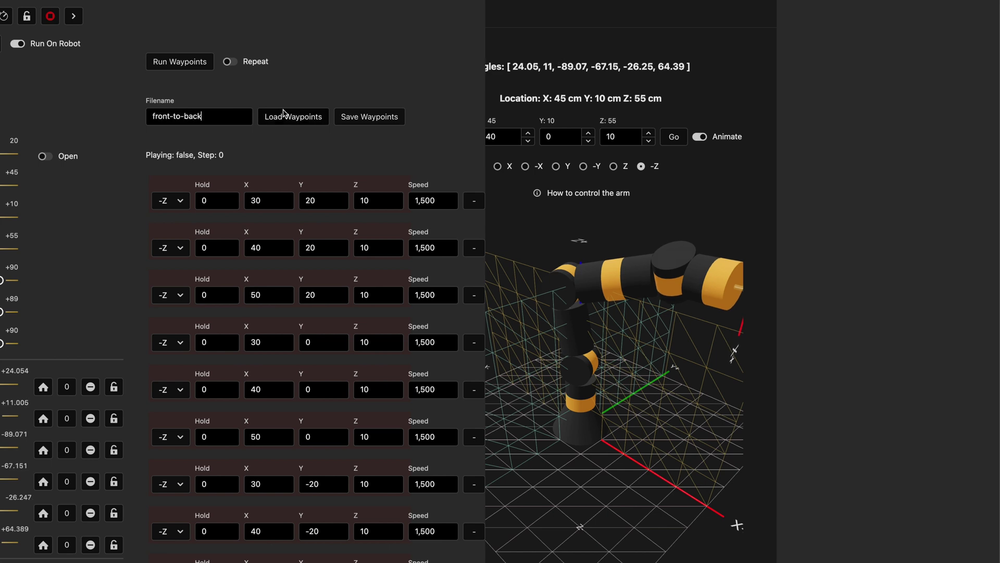
{"action": "left_click", "coordinate": [314, 114]}
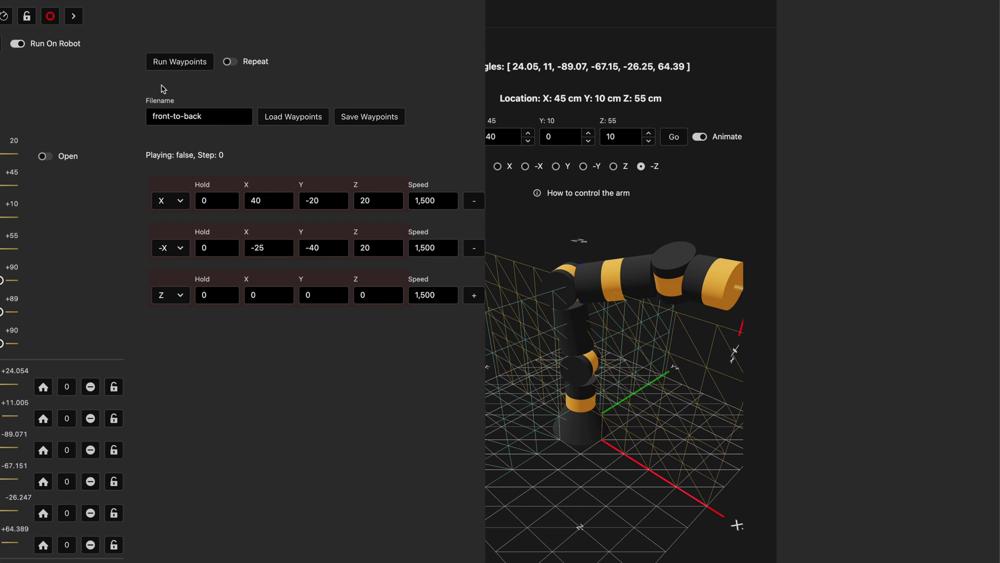
Turn off Run On Robot and run the loaded waypoints.
{"action": "scroll", "coordinate": [165, 89], "scroll_direction": "left", "scroll_amount": 3}
{"action": "left_click", "coordinate": [88, 46]}
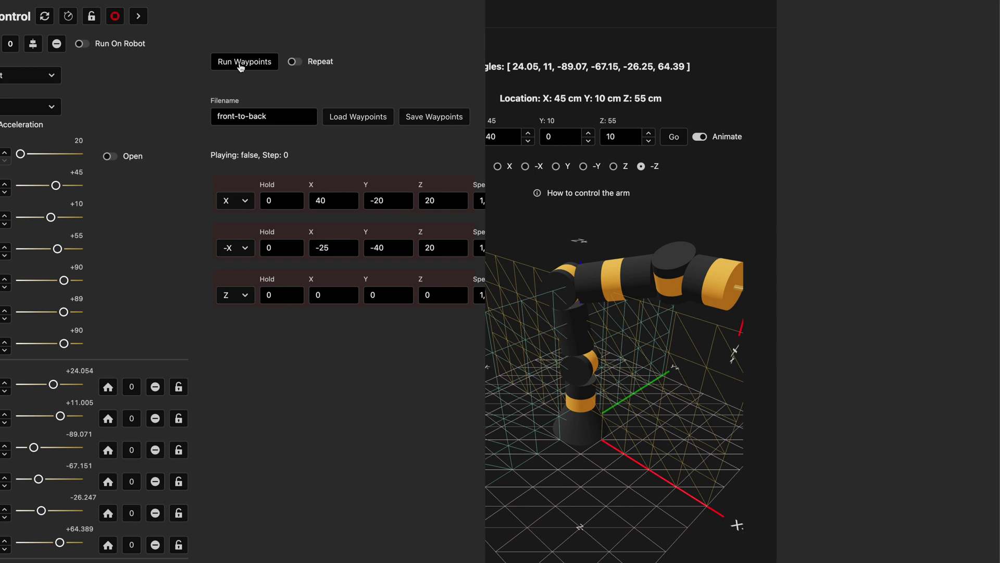
{"action": "left_click", "coordinate": [241, 63]}
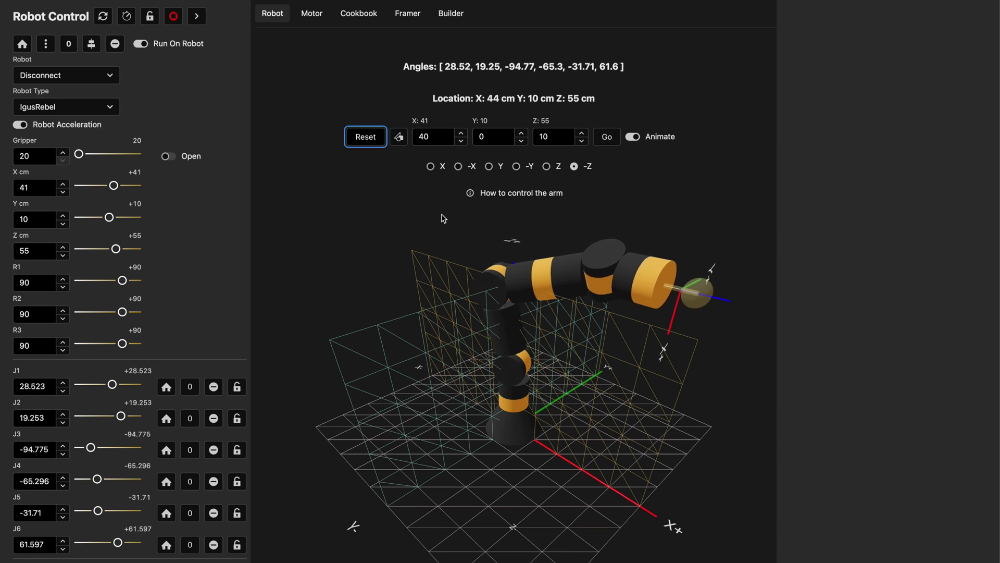
Bring the arm to X 21 cm to check its joint limits, and send it to X 40, Y 0, Z 10 facing -Z.
{"action": "left_click", "coordinate": [443, 218]}
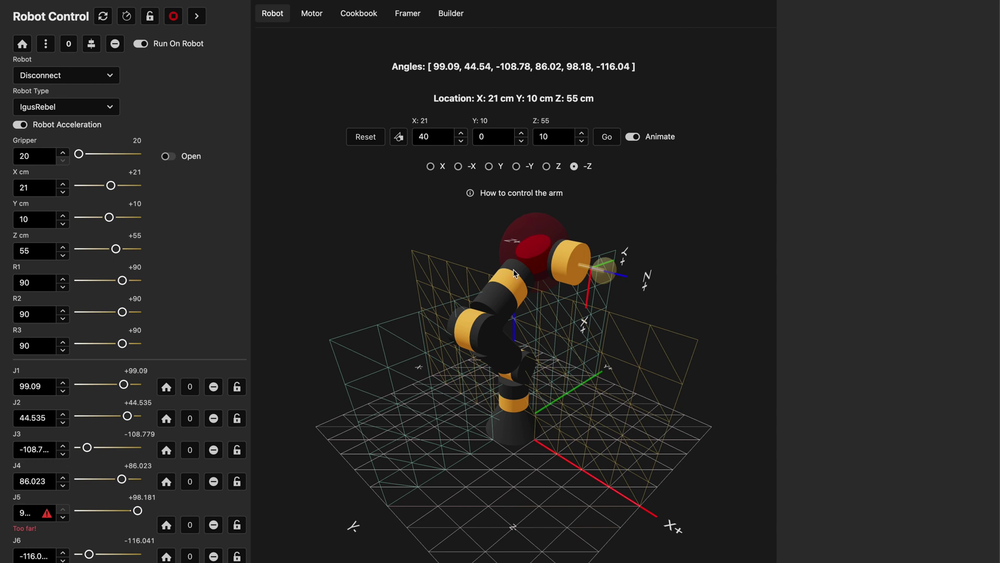
{"action": "scroll", "coordinate": [189, 328], "scroll_direction": "down", "scroll_amount": 2}
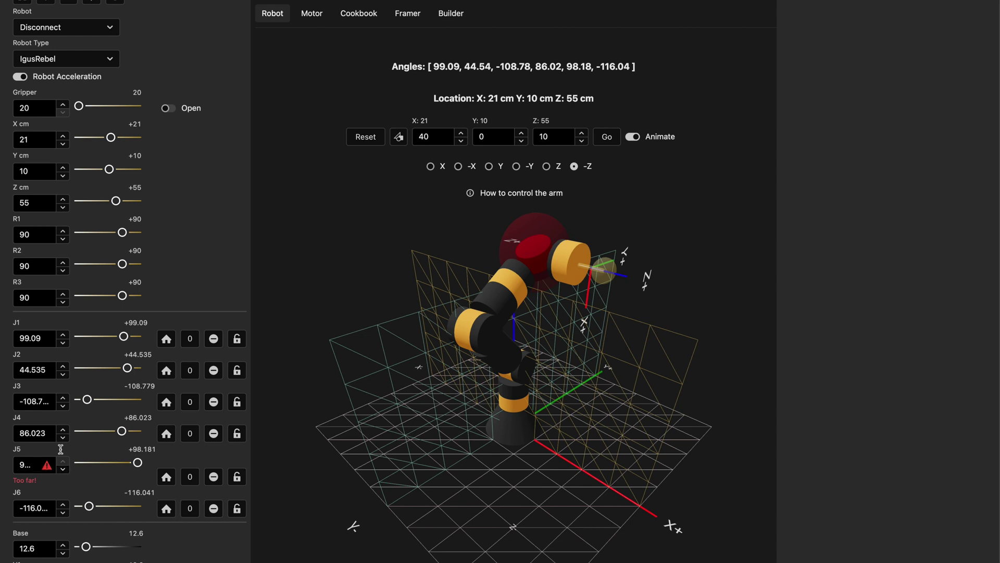
{"action": "left_click", "coordinate": [607, 137]}
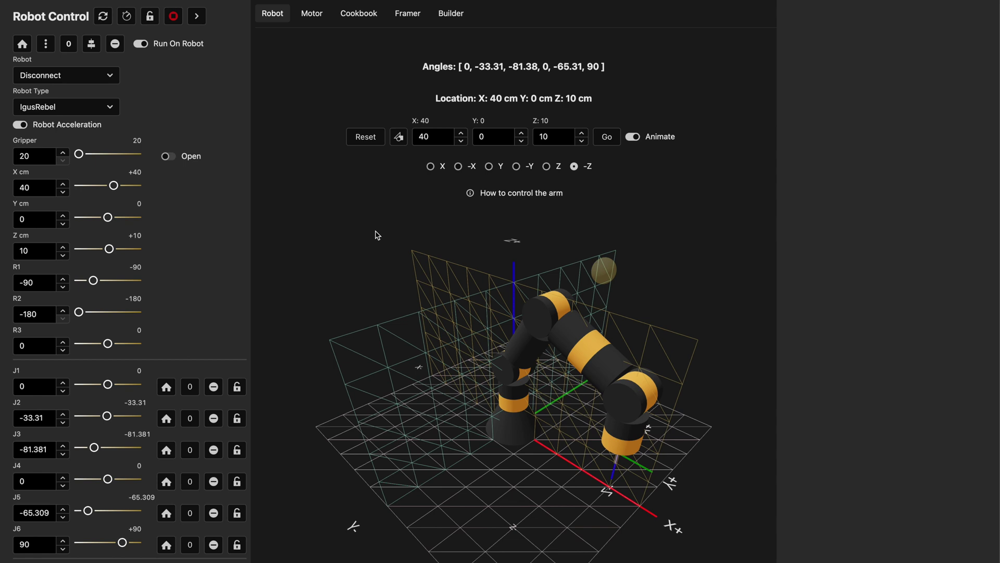
Open the motor controller and try out its set position control, returning the value to 0.
{"action": "left_click", "coordinate": [310, 18]}
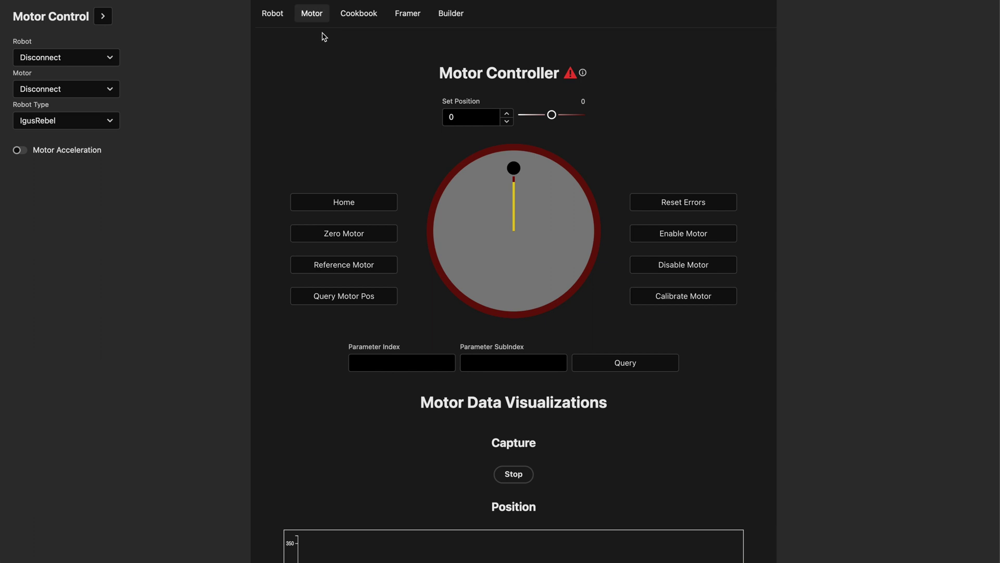
{"action": "left_click_drag", "start_coordinate": [551, 115], "coordinate": [550, 116]}
{"action": "left_click_drag", "start_coordinate": [546, 115], "coordinate": [552, 115]}
{"action": "double_click", "coordinate": [480, 118]}
{"action": "type", "text": "0"}
Connect to Robot-1 and review the status tables of motors j0 through j5.
{"action": "left_click", "coordinate": [109, 65]}
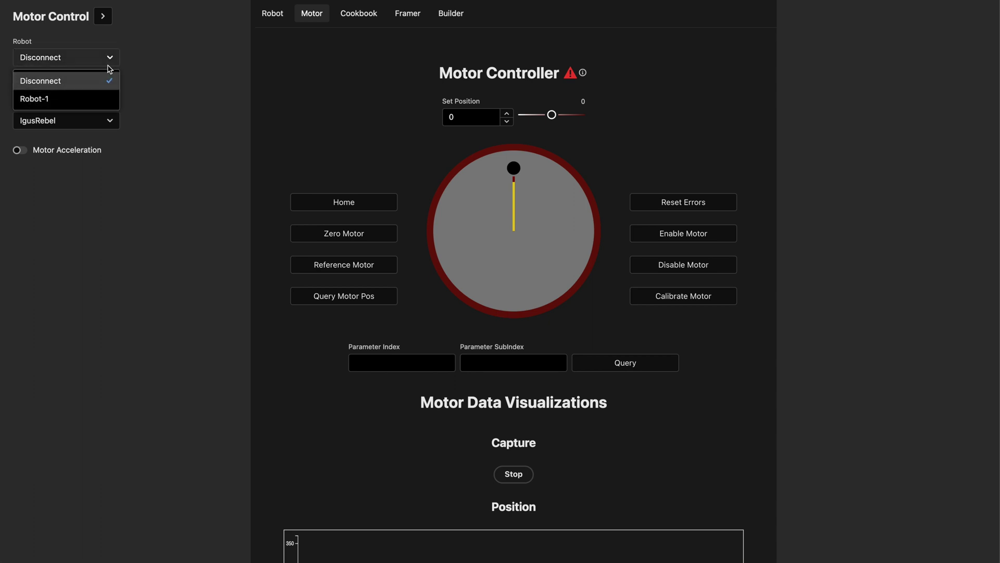
{"action": "left_click", "coordinate": [96, 100]}
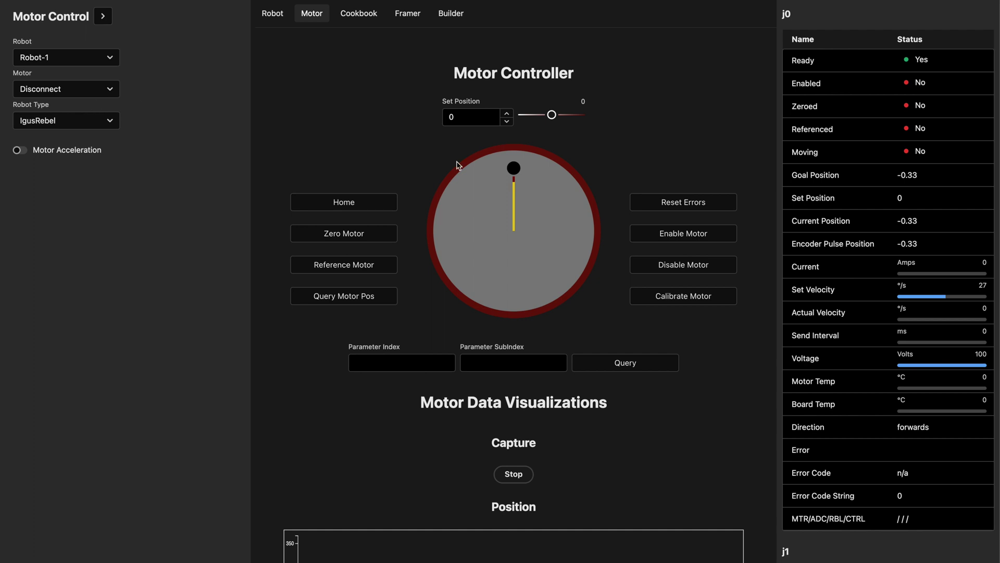
{"action": "scroll", "coordinate": [888, 318], "scroll_direction": "down", "scroll_amount": 3}
{"action": "scroll", "coordinate": [888, 318], "scroll_direction": "down", "scroll_amount": 8}
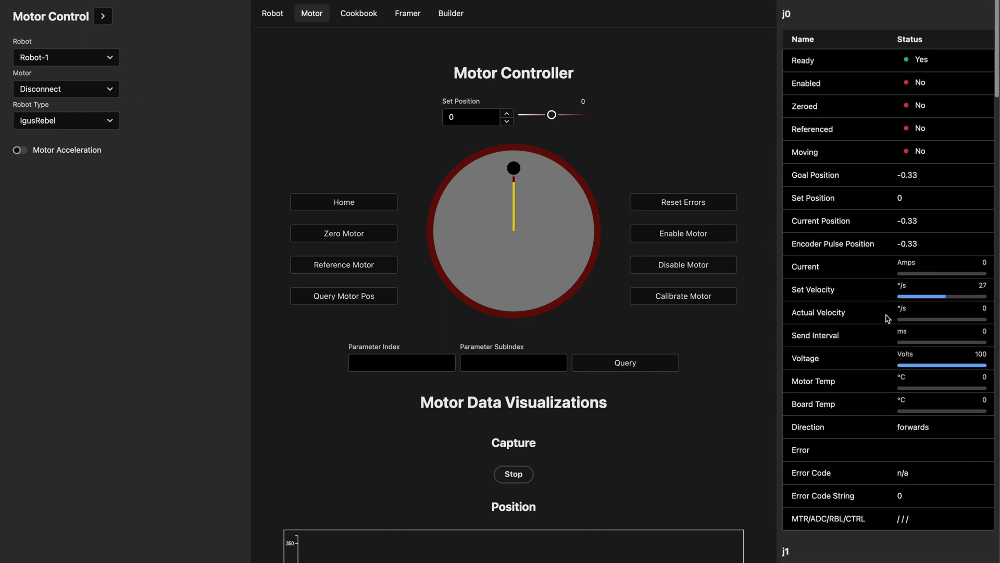
{"action": "scroll", "coordinate": [836, 98], "scroll_direction": "up", "scroll_amount": 1}
{"action": "scroll", "coordinate": [838, 99], "scroll_direction": "down", "scroll_amount": 15}
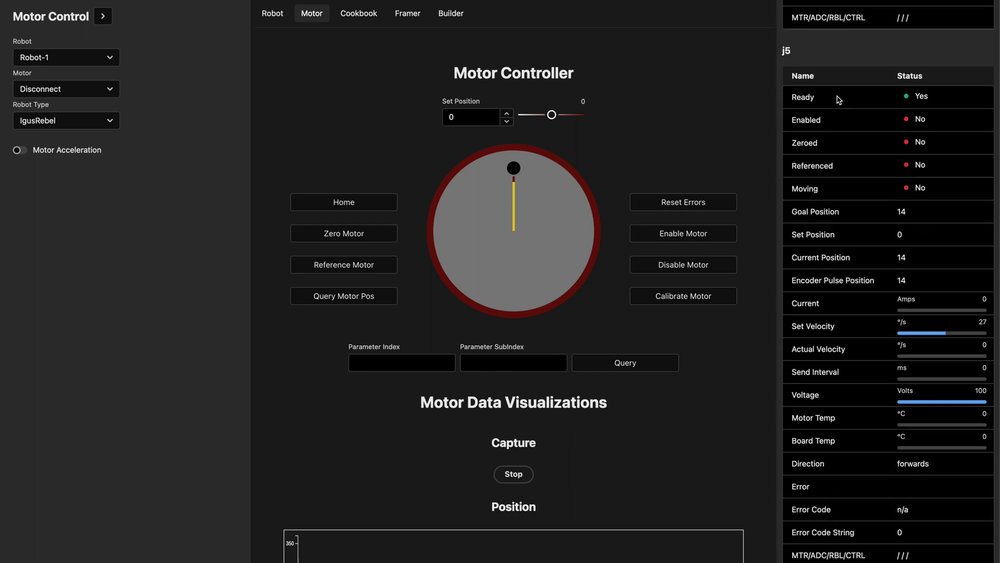
{"action": "scroll", "coordinate": [837, 99], "scroll_direction": "up", "scroll_amount": 20}
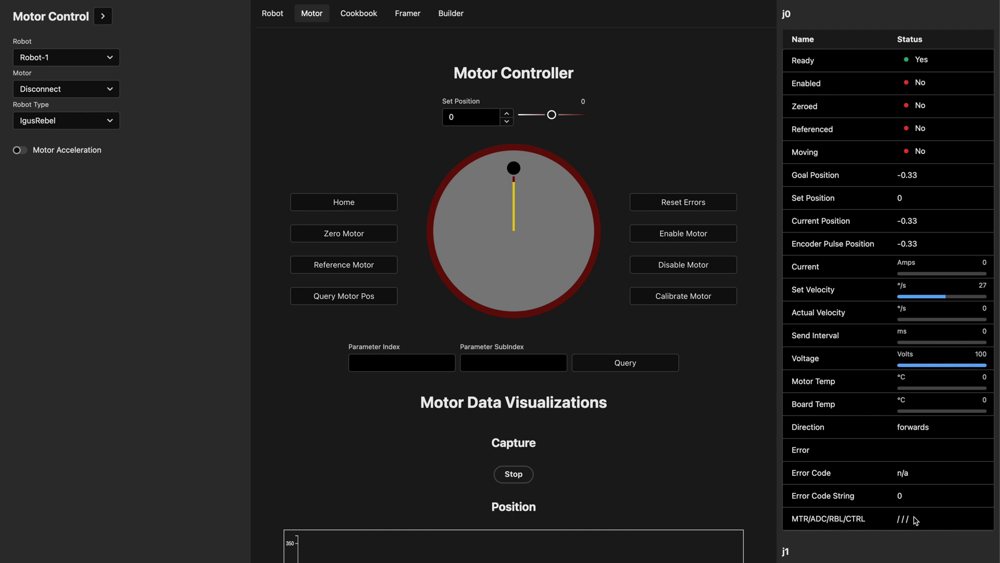
{"action": "scroll", "coordinate": [912, 310], "scroll_direction": "down", "scroll_amount": 20}
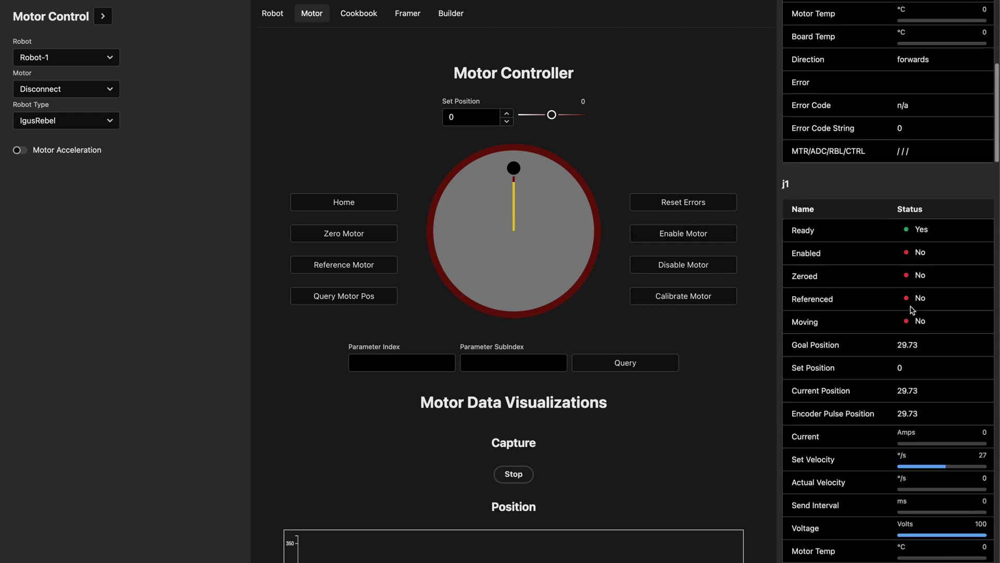
{"action": "scroll", "coordinate": [912, 310], "scroll_direction": "up", "scroll_amount": 20}
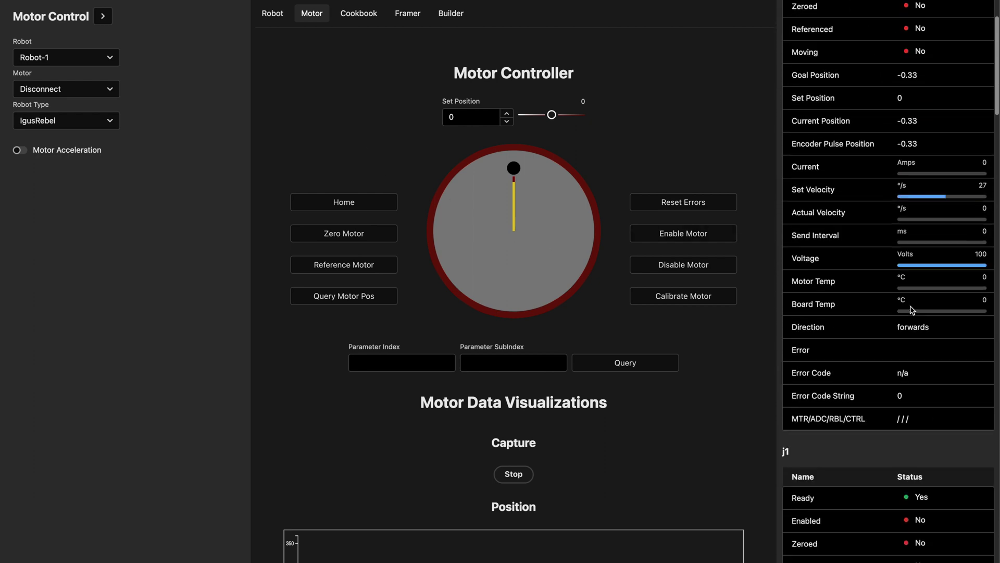
Select Motor-j0 as the motor to control and view its status table.
{"action": "left_click", "coordinate": [100, 95]}
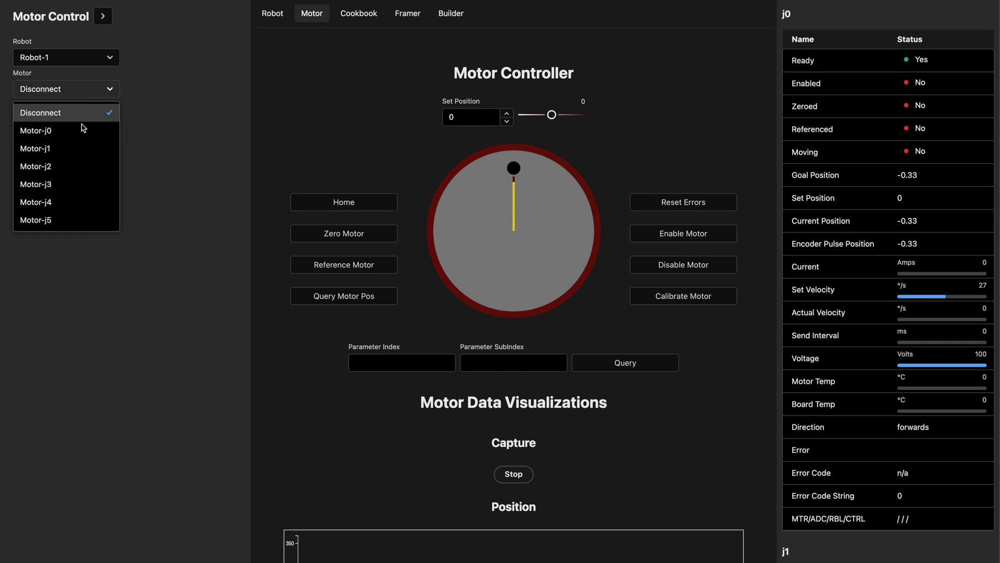
{"action": "left_click", "coordinate": [81, 130]}
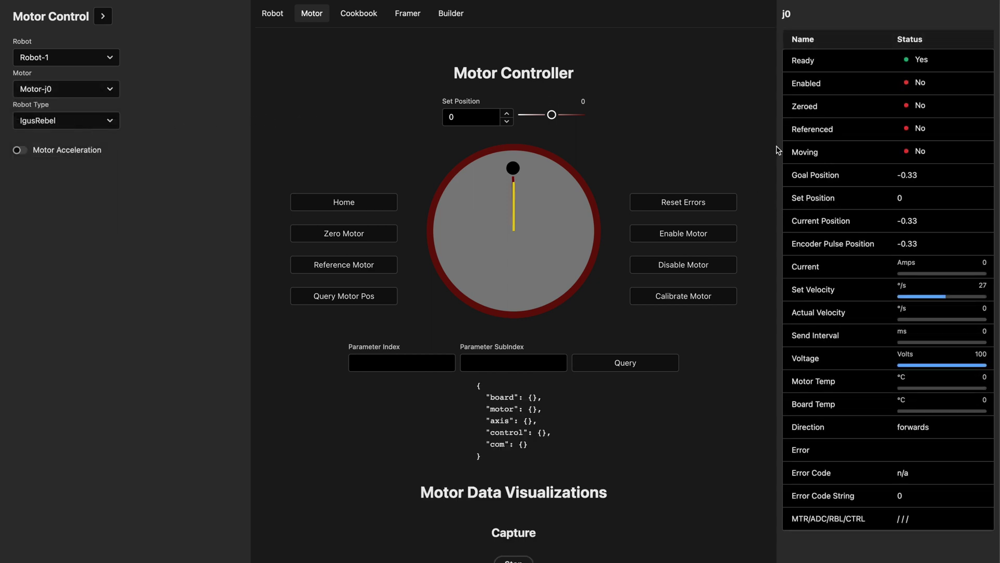
{"action": "scroll", "coordinate": [826, 163], "scroll_direction": "down", "scroll_amount": 1}
{"action": "scroll", "coordinate": [834, 151], "scroll_direction": "up", "scroll_amount": 1}
Zero motor j0, reset its errors and enable it.
{"action": "left_click", "coordinate": [705, 202]}
{"action": "left_click", "coordinate": [693, 235]}
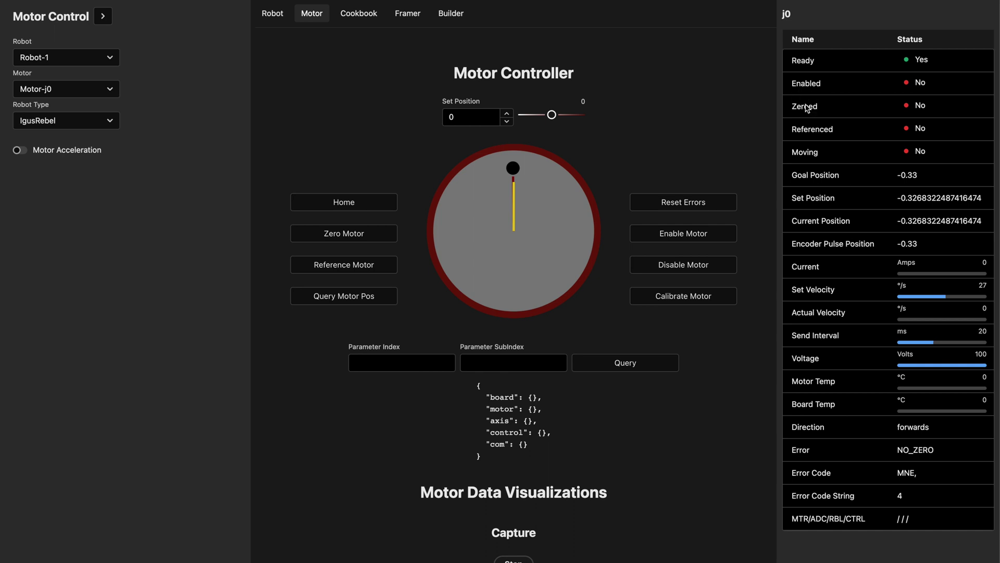
{"action": "left_click", "coordinate": [346, 237]}
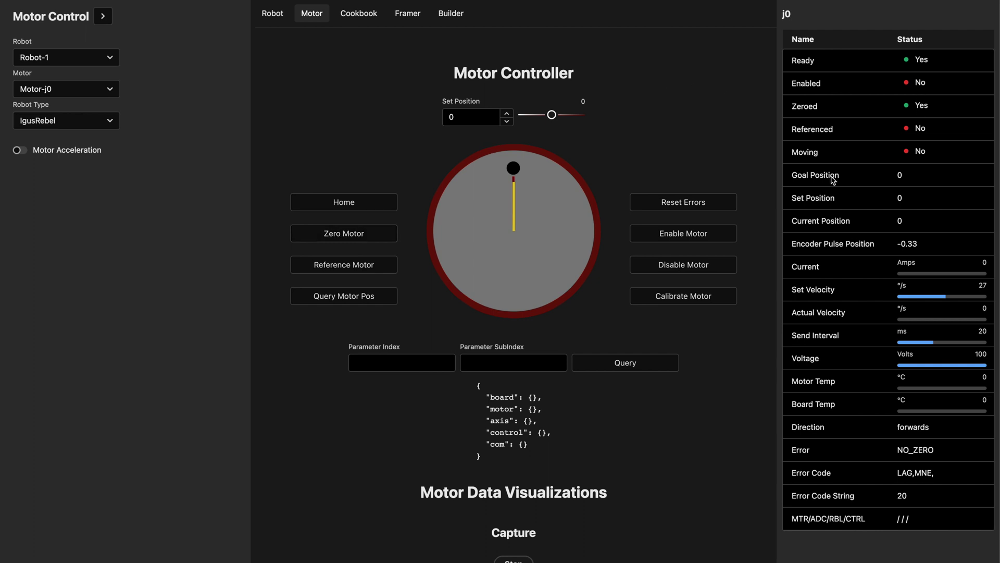
{"action": "left_click", "coordinate": [706, 207]}
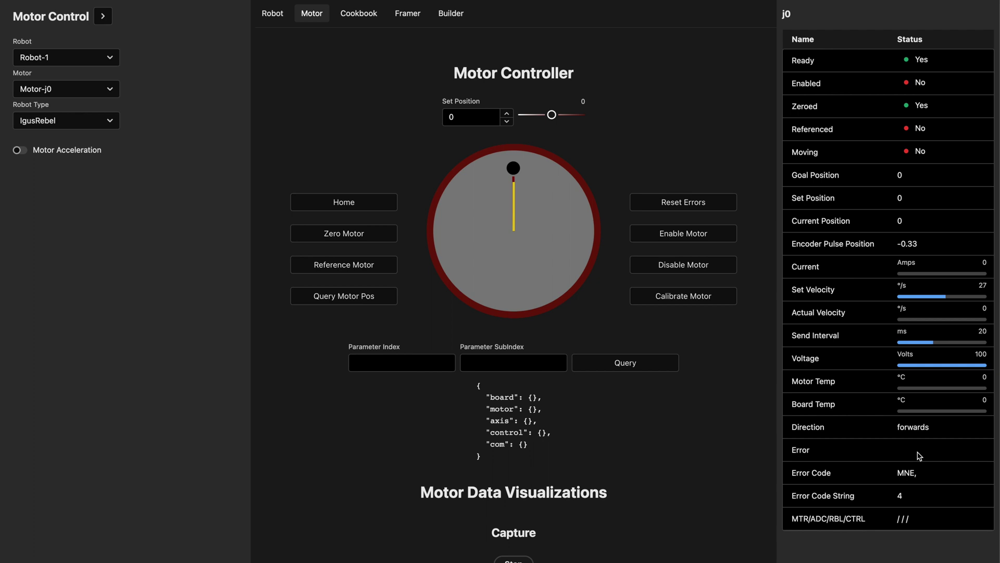
{"action": "left_click", "coordinate": [721, 240]}
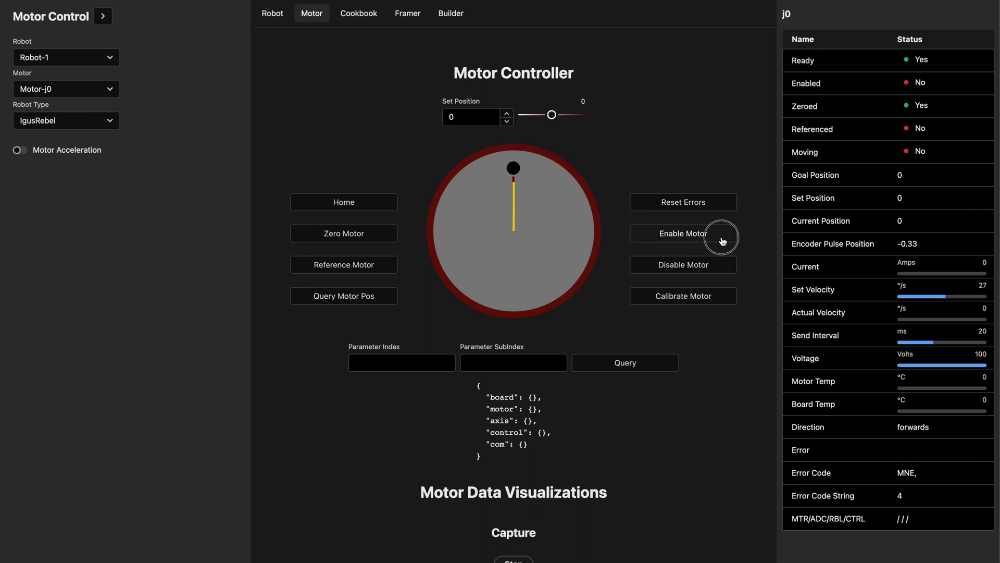
Move motor j0 to position 20 and return it to its home position.
{"action": "double_click", "coordinate": [489, 121]}
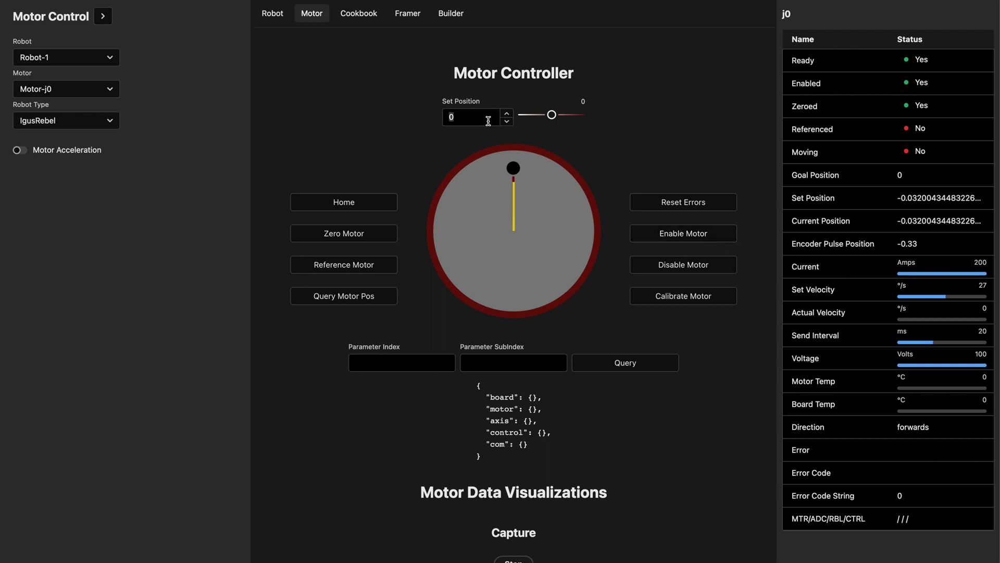
{"action": "type", "text": "20"}
{"action": "key", "text": "Return"}
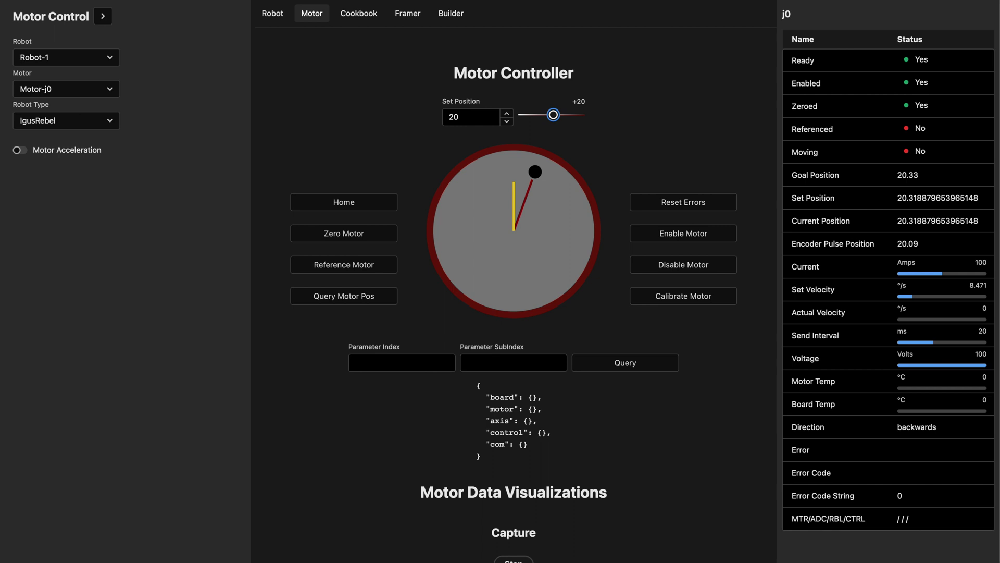
{"action": "double_click", "coordinate": [469, 116]}
{"action": "left_click", "coordinate": [356, 208]}
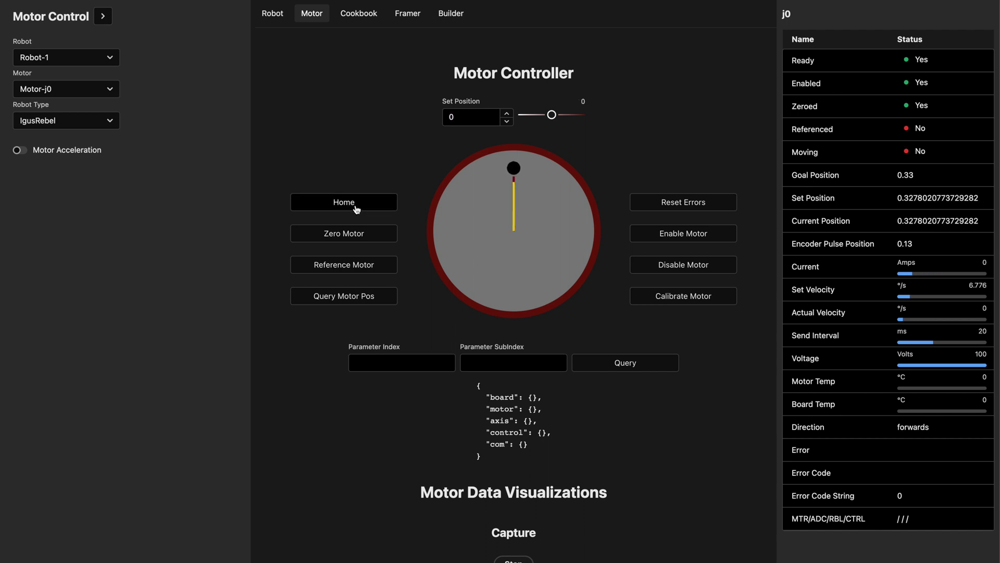
Zero motor j0 at position -45, reset its errors and enable it again.
{"action": "double_click", "coordinate": [478, 116]}
{"action": "type", "text": "-45"}
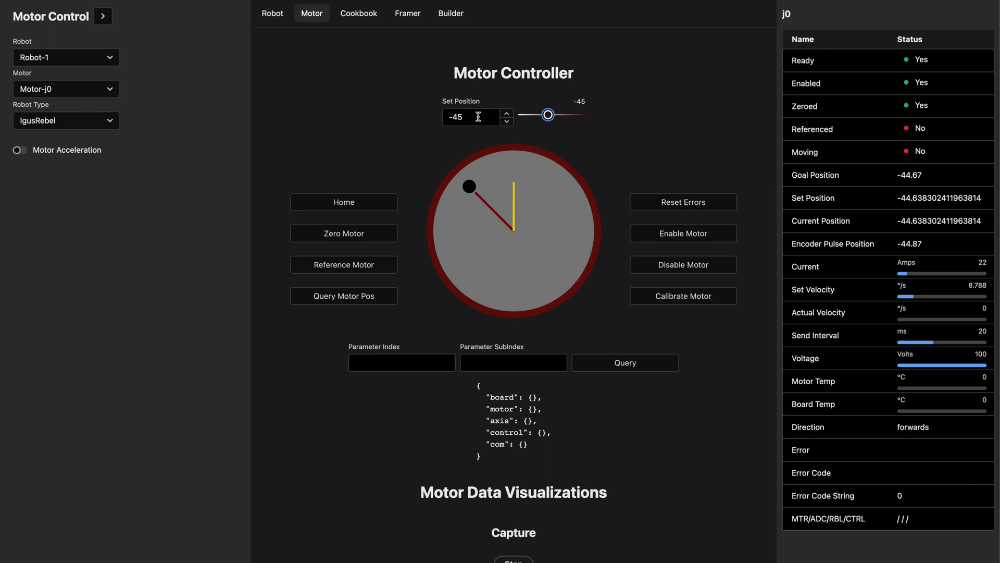
{"action": "left_click", "coordinate": [356, 239]}
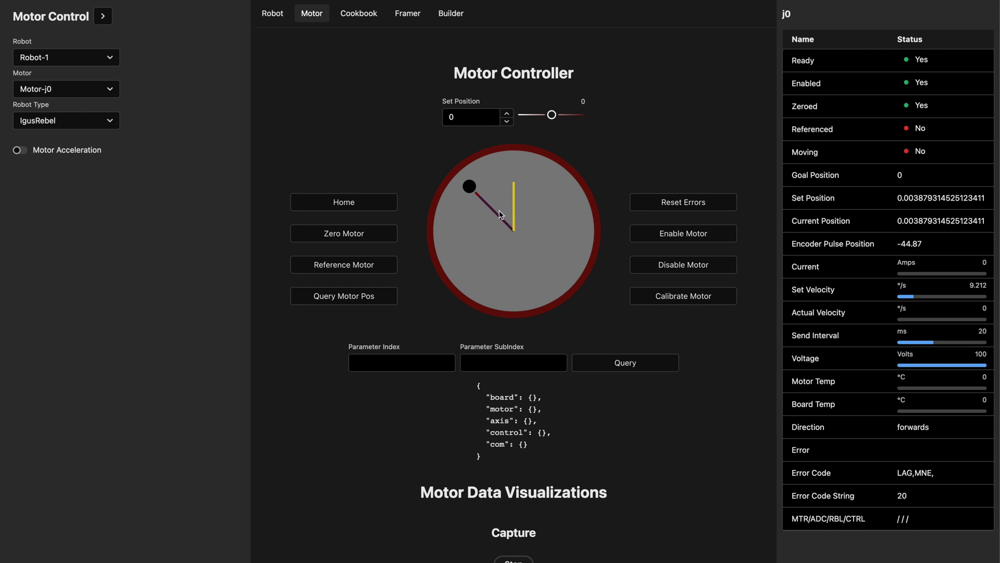
{"action": "left_click", "coordinate": [672, 202]}
{"action": "left_click", "coordinate": [673, 236]}
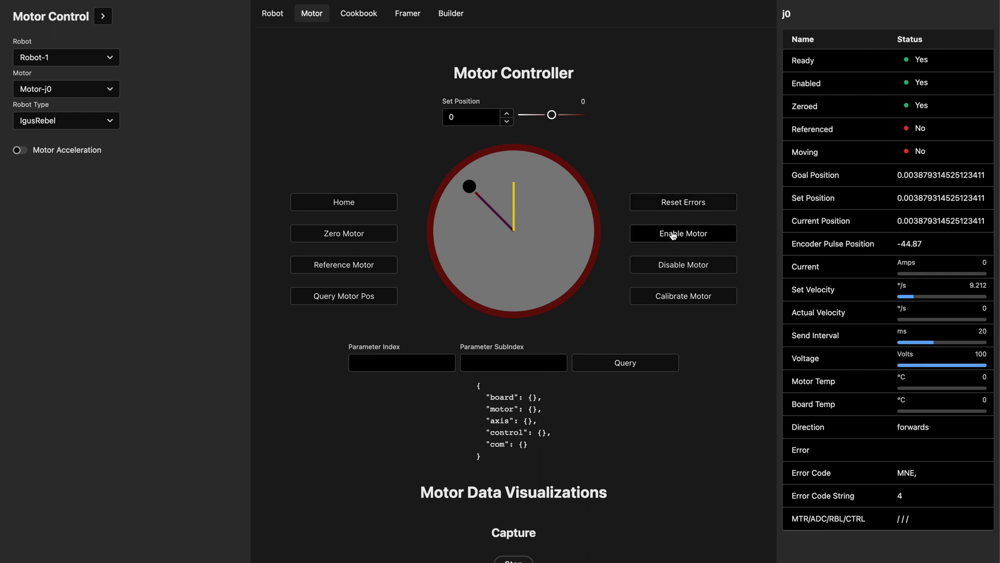
Set motor j0's position to 1 and return it to 0.
{"action": "double_click", "coordinate": [473, 116]}
{"action": "type", "text": "1"}
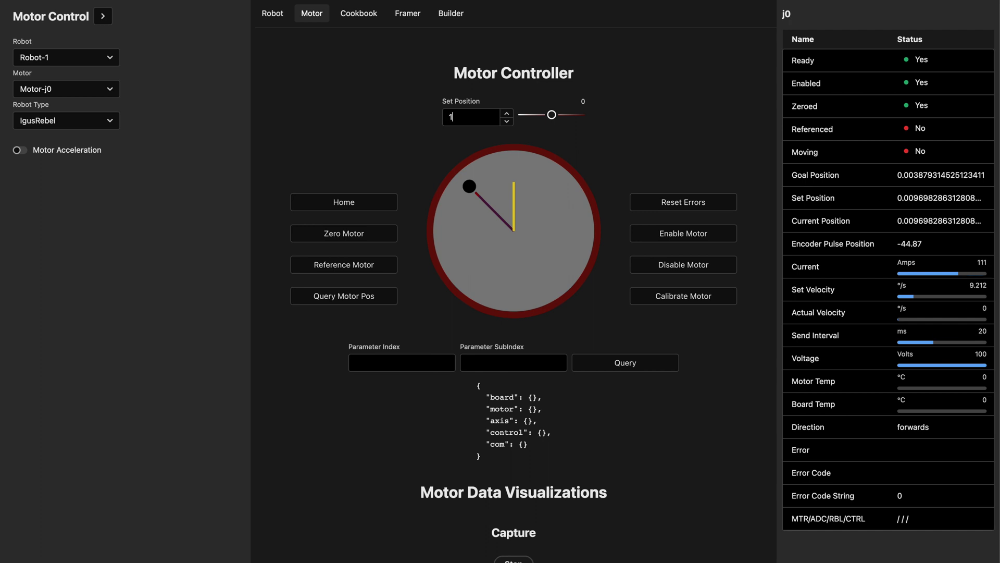
{"action": "key", "text": "Tab"}
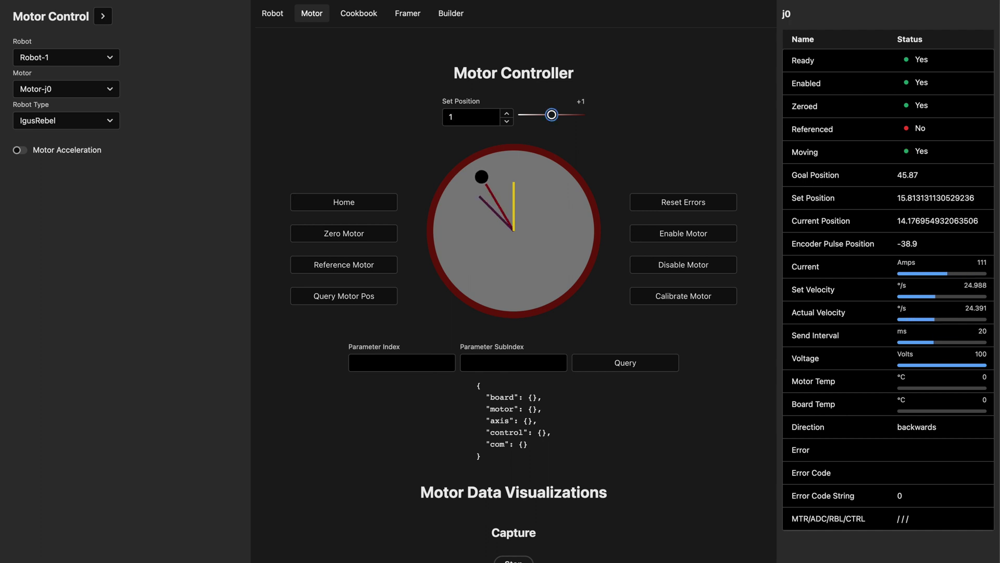
{"action": "double_click", "coordinate": [473, 115]}
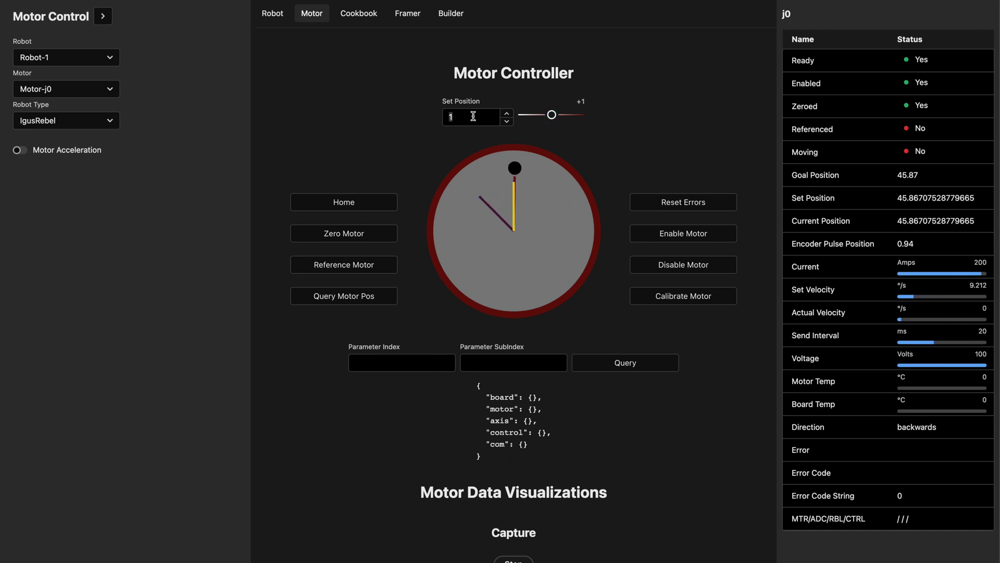
{"action": "type", "text": "0"}
{"action": "key", "text": "Tab"}
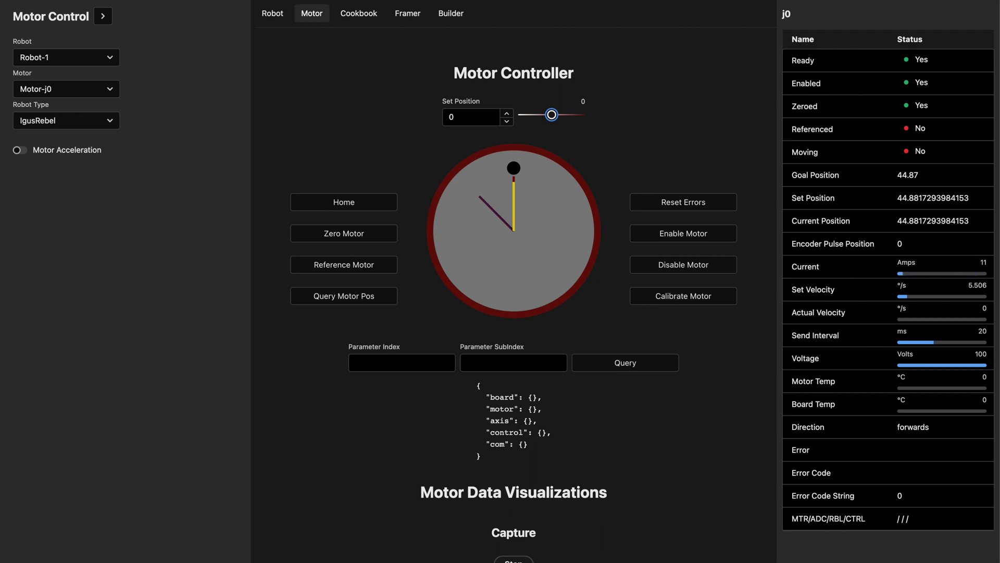
Move motor j0 to position 45 and back across to -45.
{"action": "double_click", "coordinate": [451, 117]}
{"action": "type", "text": "45"}
{"action": "key", "text": "Return"}
{"action": "double_click", "coordinate": [468, 114]}
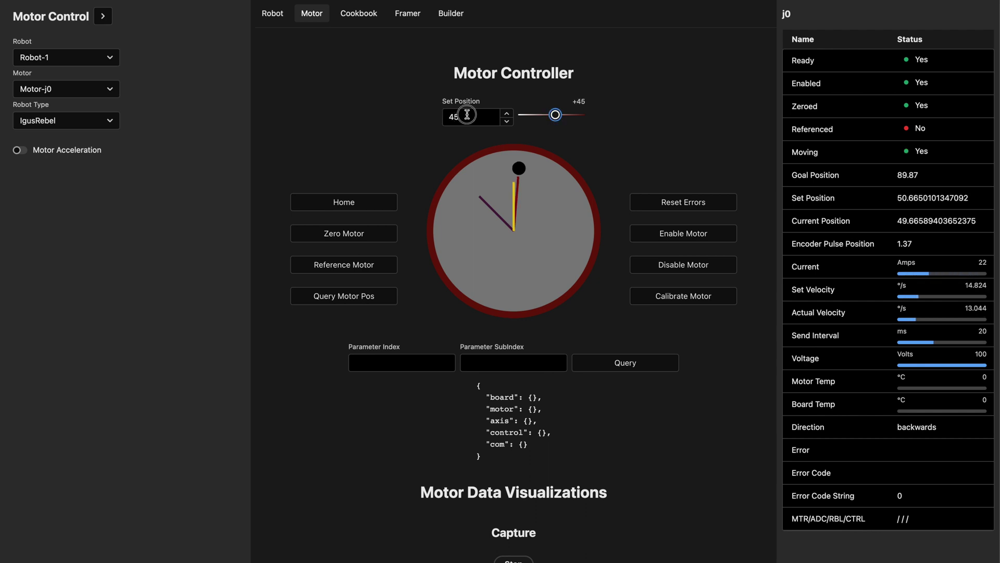
{"action": "type", "text": "-"}
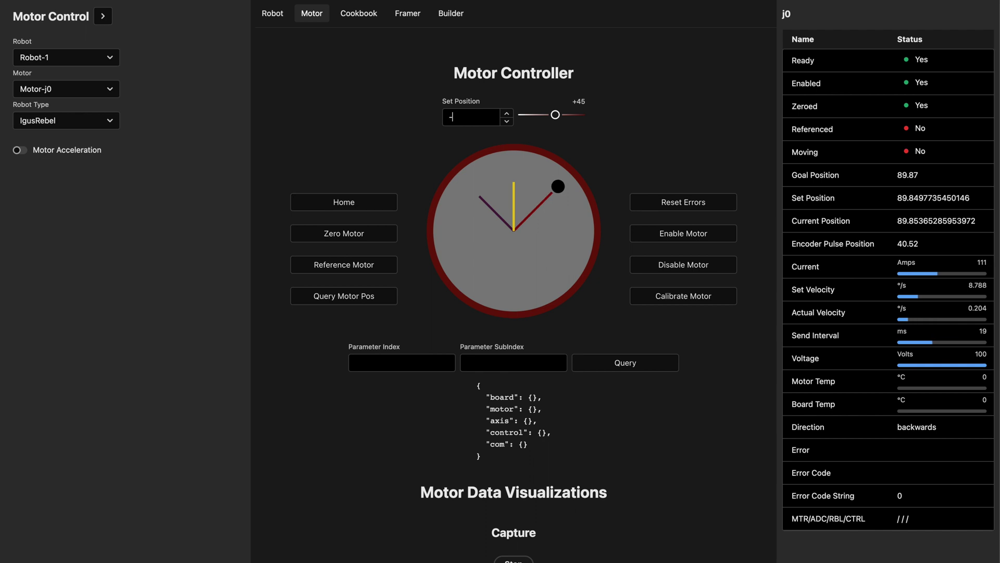
{"action": "type", "text": "45"}
{"action": "key", "text": "Return"}
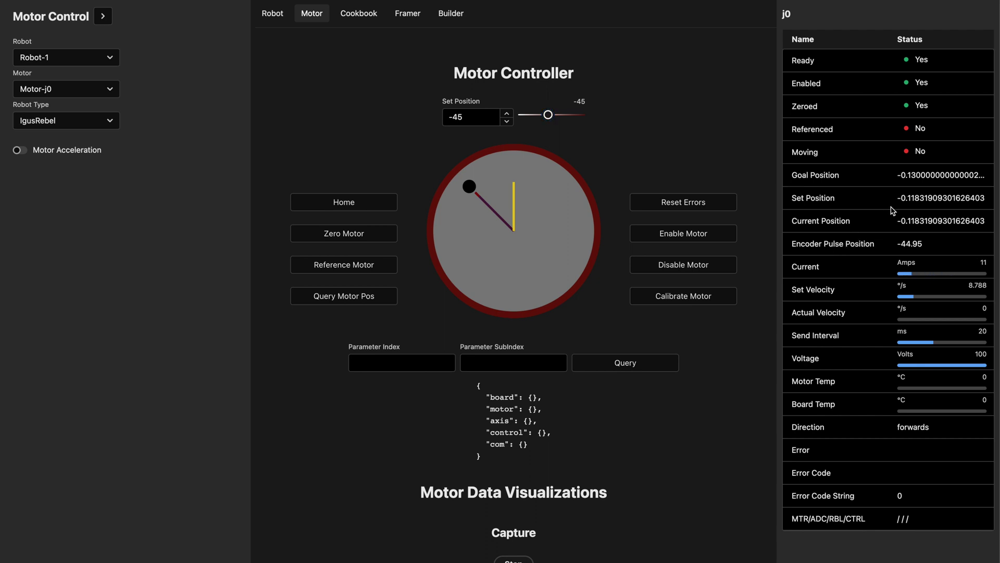
Reference motor j0 at its current position, resetting its errors and enabling it again.
{"action": "left_click", "coordinate": [370, 265]}
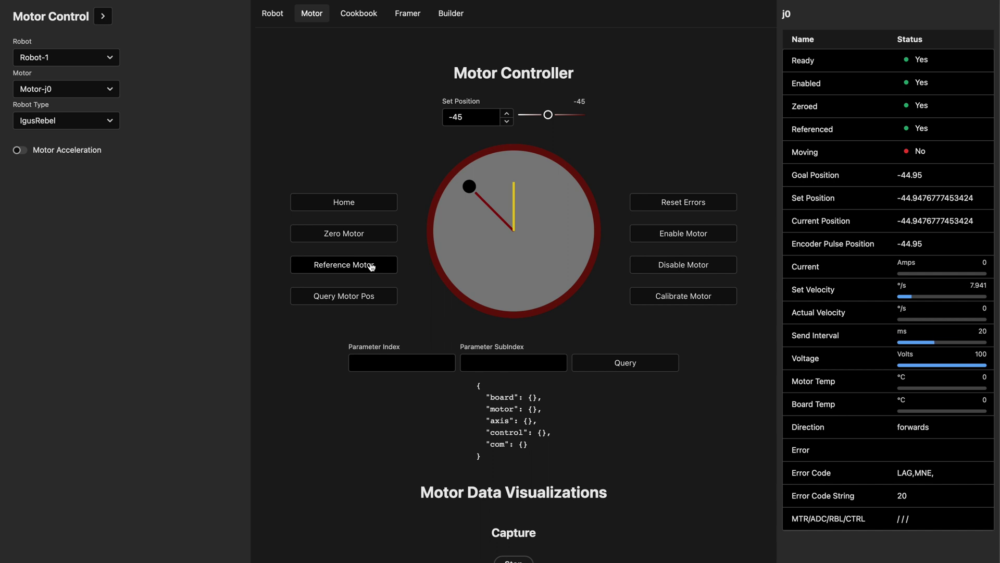
{"action": "left_click", "coordinate": [684, 204]}
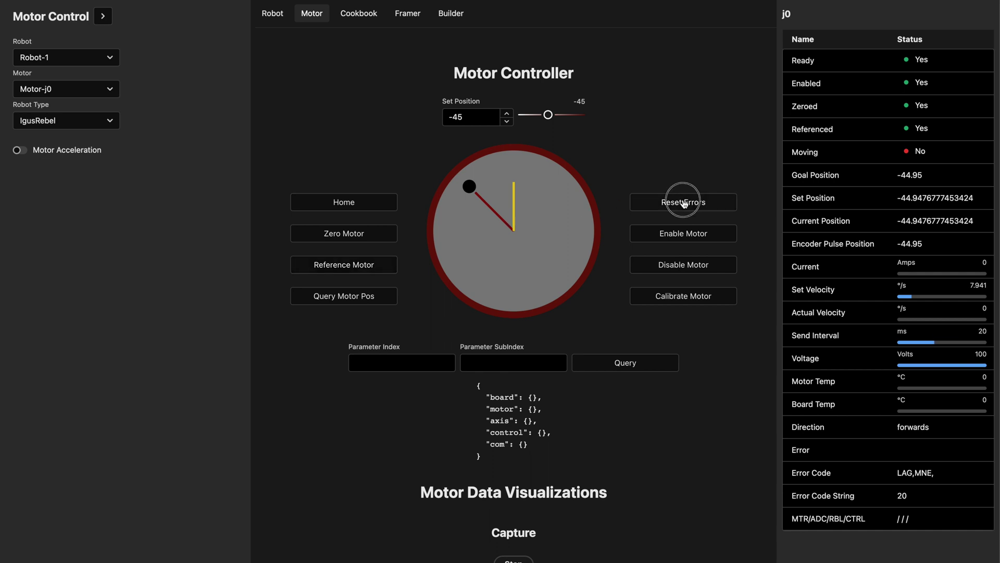
{"action": "left_click", "coordinate": [683, 233]}
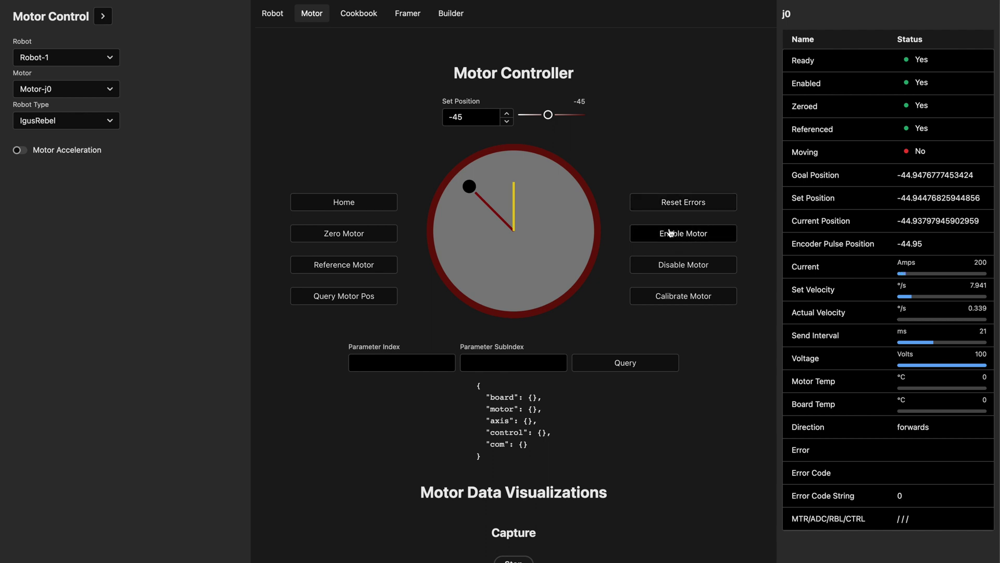
Set the referenced motor j0's position to 0.
{"action": "double_click", "coordinate": [470, 116]}
{"action": "type", "text": "0"}
{"action": "key", "text": "Tab"}
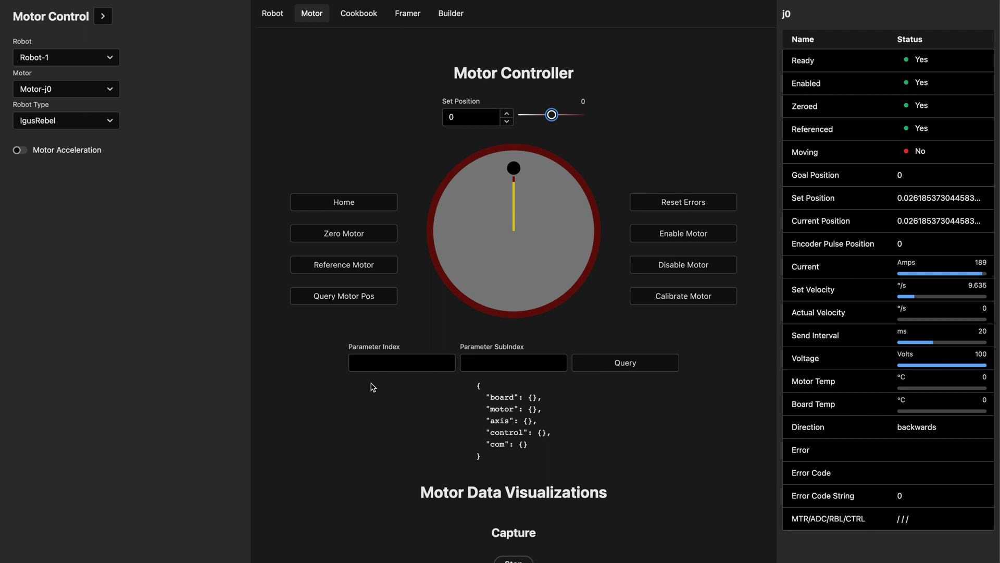
Query motor j0's parameter index 0 with subindex 1 and highlight the returned firmware version.
{"action": "left_click", "coordinate": [393, 363]}
{"action": "type", "text": "00"}
{"action": "left_click", "coordinate": [561, 360]}
{"action": "type", "text": "1"}
{"action": "left_click", "coordinate": [628, 366]}
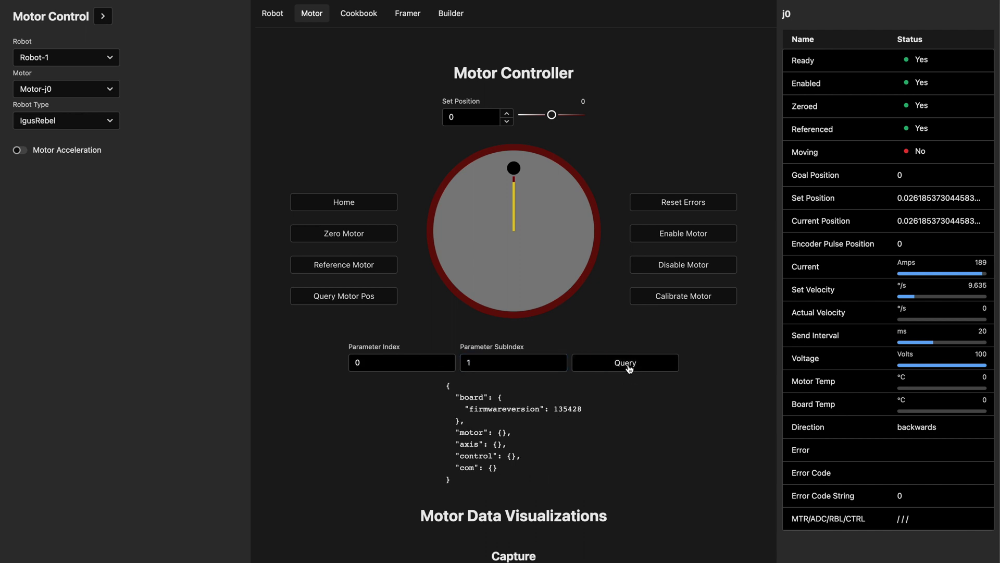
{"action": "double_click", "coordinate": [567, 408]}
Review motor j0's position and velocity graphs under Motor Data Visualizations.
{"action": "scroll", "coordinate": [568, 425], "scroll_direction": "down", "scroll_amount": 2}
{"action": "scroll", "coordinate": [567, 424], "scroll_direction": "down", "scroll_amount": 10}
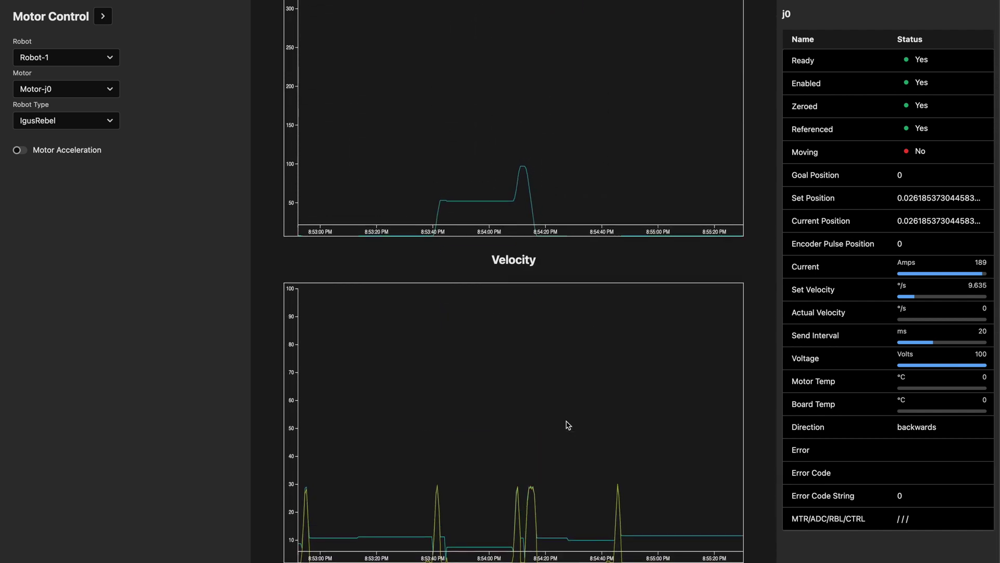
{"action": "scroll", "coordinate": [567, 425], "scroll_direction": "up", "scroll_amount": 4}
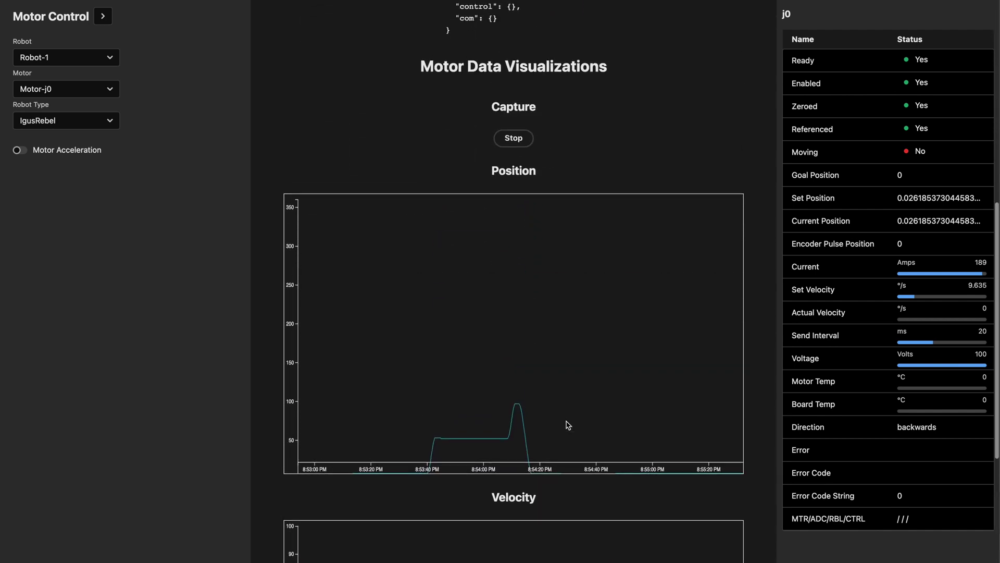
{"action": "scroll", "coordinate": [568, 425], "scroll_direction": "down", "scroll_amount": 4}
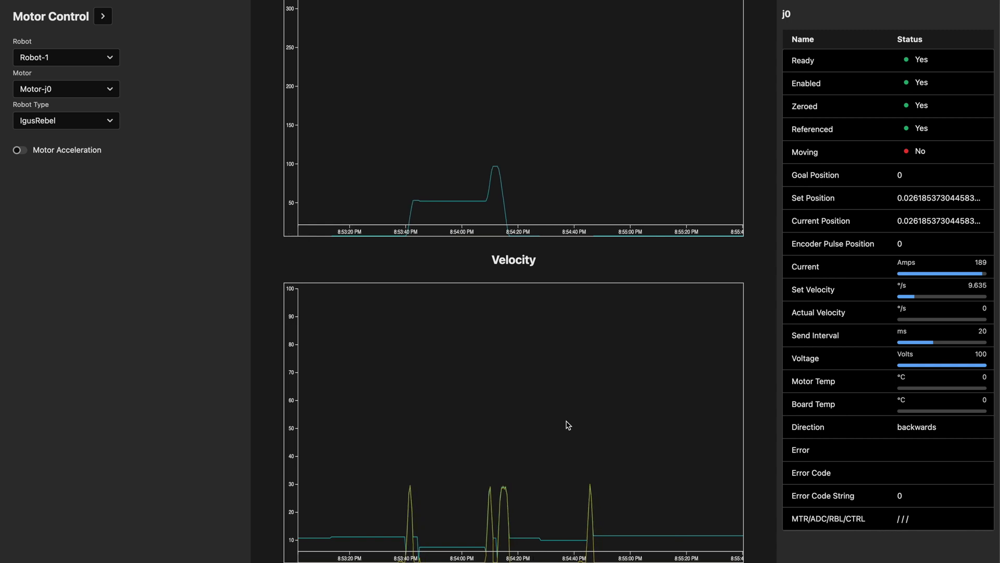
{"action": "scroll", "coordinate": [568, 425], "scroll_direction": "up", "scroll_amount": 15}
{"action": "scroll", "coordinate": [568, 425], "scroll_direction": "down", "scroll_amount": 1}
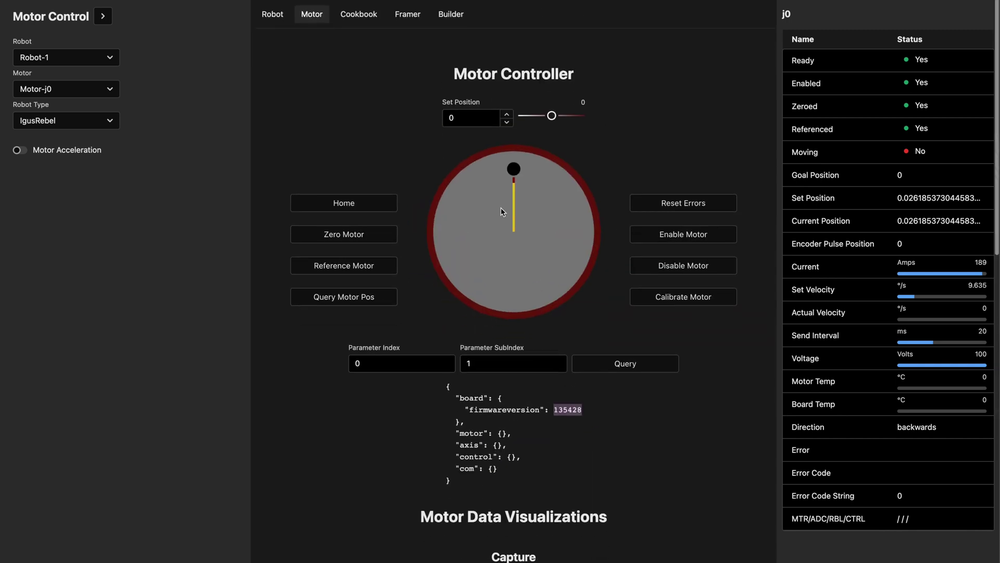
Move motor j0 to -90 and across to 90, and review the movement in the position and velocity graphs.
{"action": "double_click", "coordinate": [475, 119]}
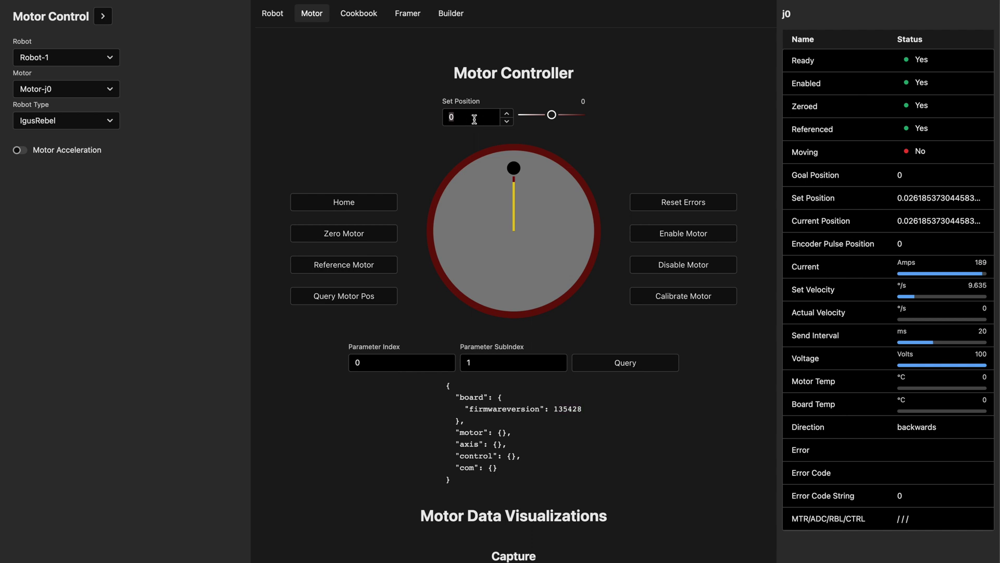
{"action": "type", "text": "-90"}
{"action": "key", "text": "Return"}
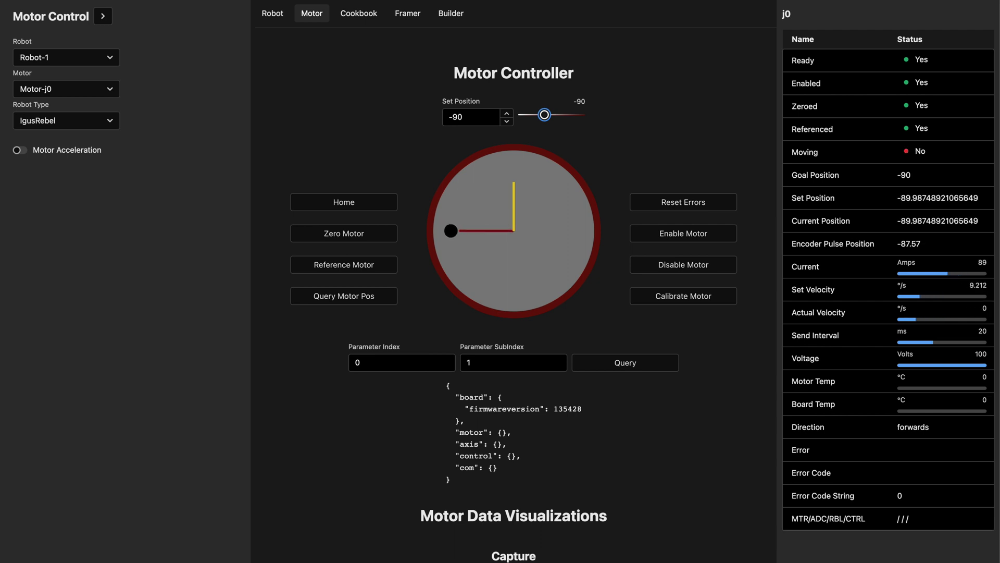
{"action": "left_click", "coordinate": [474, 119]}
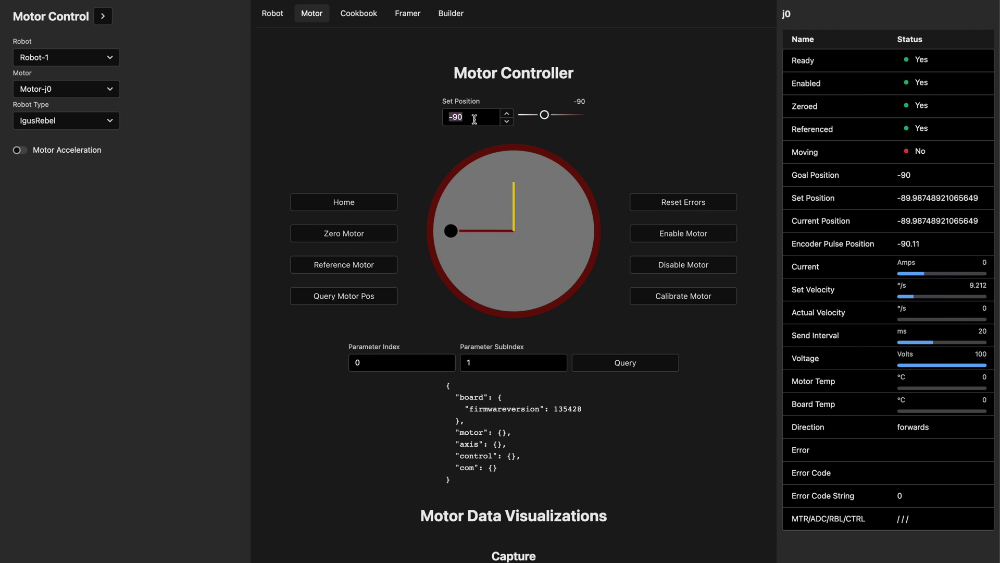
{"action": "type", "text": "90"}
{"action": "key", "text": "Tab"}
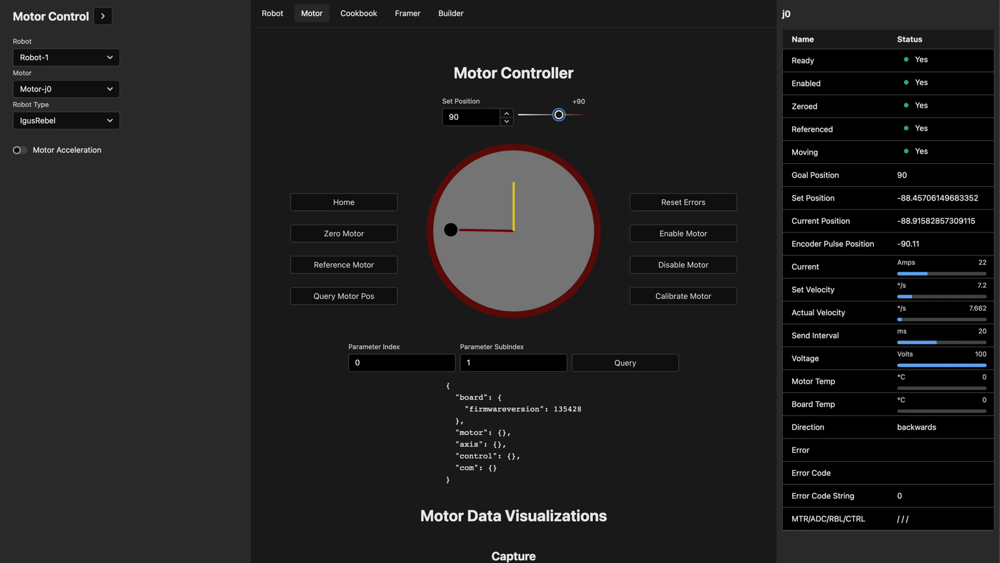
{"action": "scroll", "coordinate": [513, 282], "scroll_direction": "down", "scroll_amount": 13}
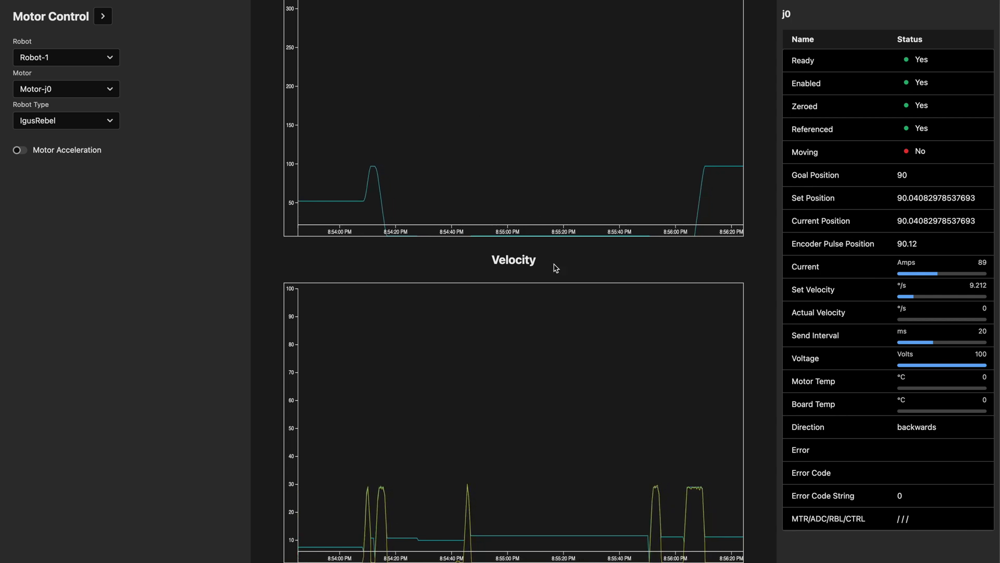
{"action": "scroll", "coordinate": [553, 268], "scroll_direction": "up", "scroll_amount": 10}
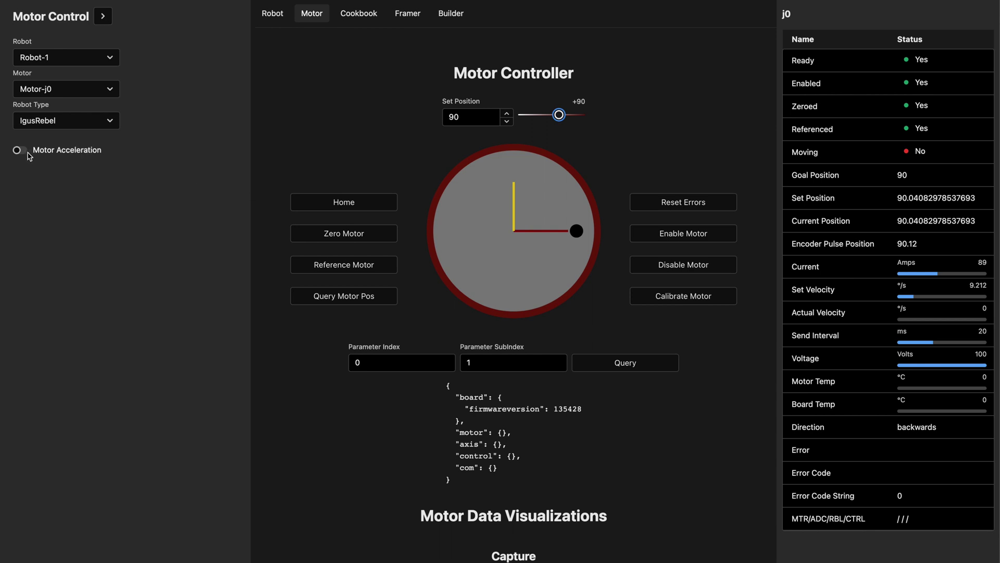
Switch Motor Acceleration on and back off, and move motor j0 to -90.
{"action": "left_click", "coordinate": [21, 153]}
{"action": "left_click", "coordinate": [22, 153]}
{"action": "double_click", "coordinate": [471, 118]}
{"action": "type", "text": "-9"}
{"action": "key", "text": "Tab"}
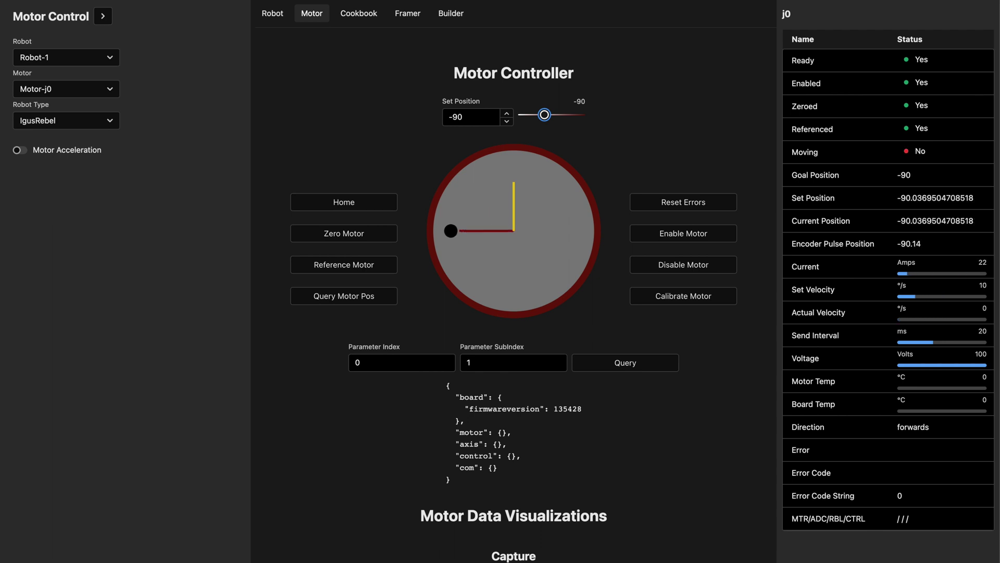
Examine the latest move of motor j0 in the position and velocity graphs.
{"action": "scroll", "coordinate": [486, 195], "scroll_direction": "down", "scroll_amount": 15}
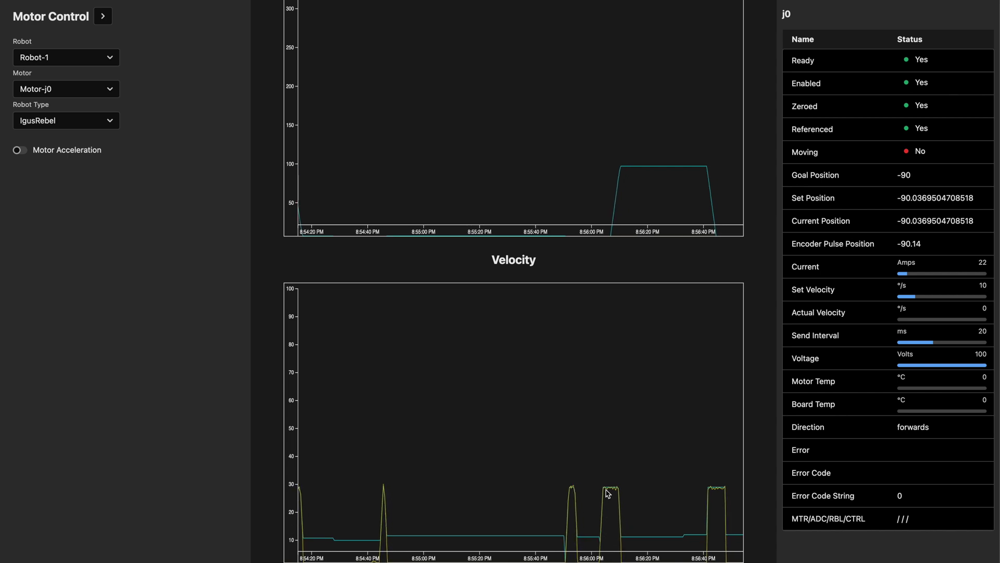
{"action": "scroll", "coordinate": [649, 508], "scroll_direction": "up", "scroll_amount": 2}
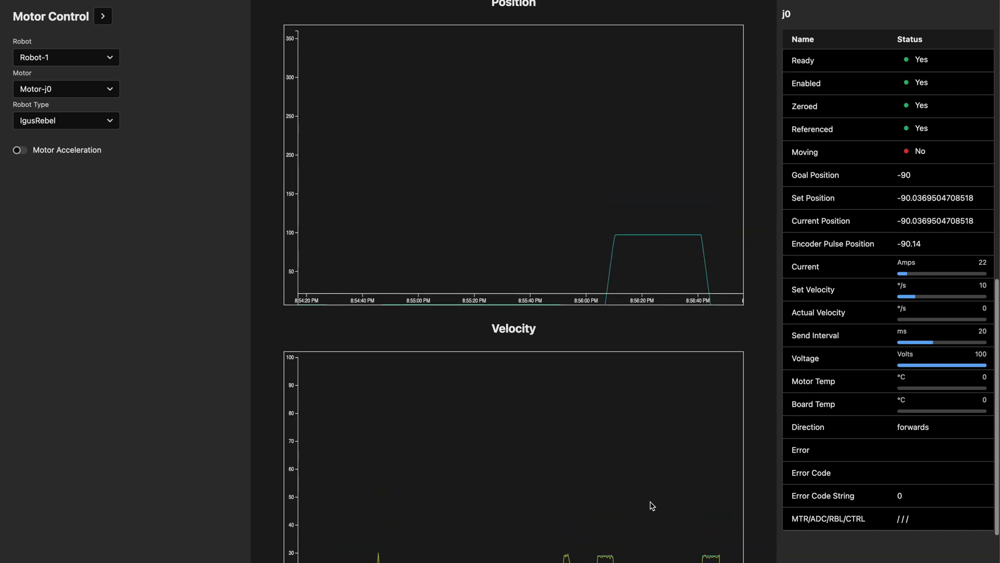
{"action": "scroll", "coordinate": [651, 505], "scroll_direction": "up", "scroll_amount": 10}
{"action": "scroll", "coordinate": [652, 503], "scroll_direction": "down", "scroll_amount": 12}
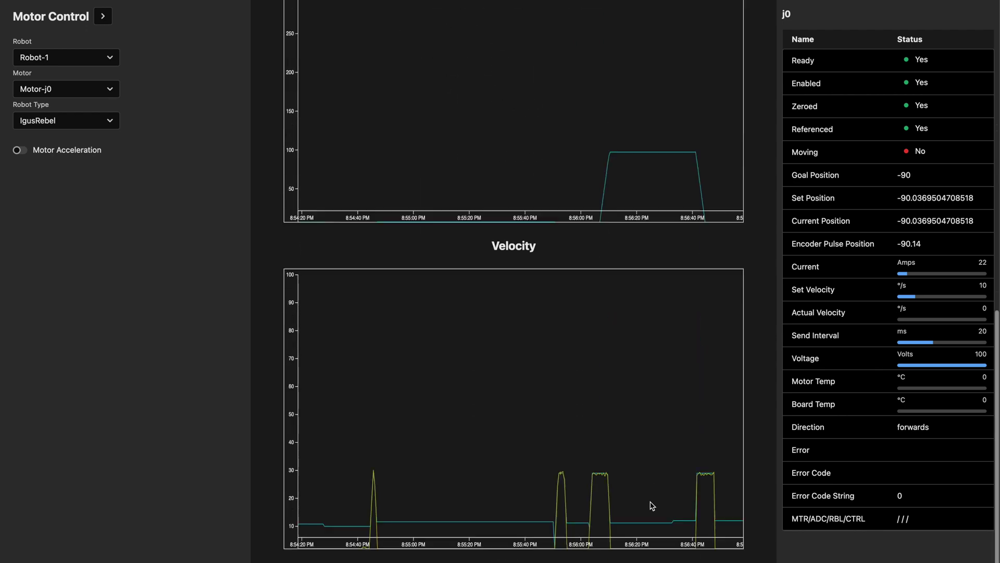
{"action": "scroll", "coordinate": [651, 505], "scroll_direction": "up", "scroll_amount": 10}
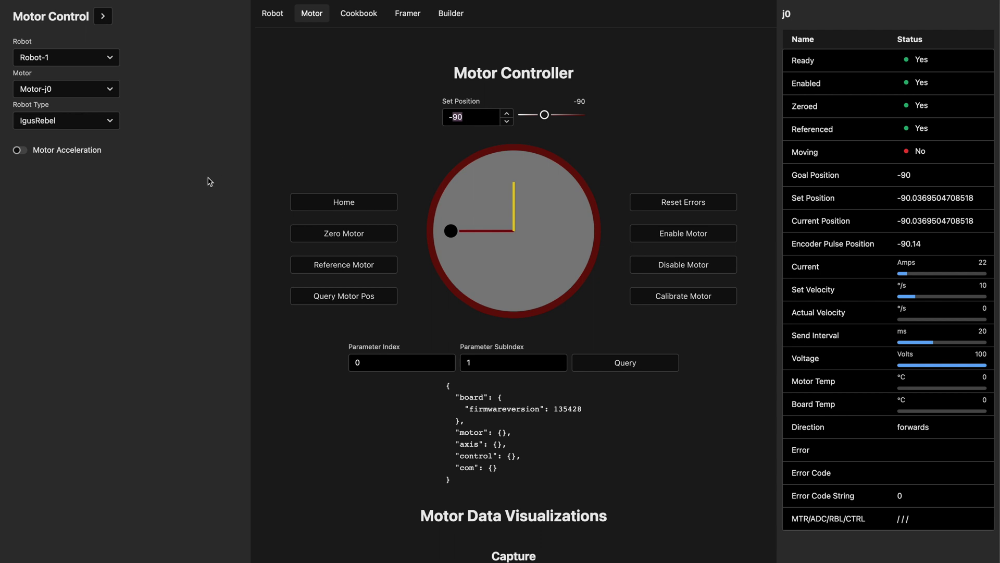
Home motor j0 with Motor Acceleration turned on and disable the motor.
{"action": "left_click", "coordinate": [20, 151]}
{"action": "left_click", "coordinate": [463, 116]}
{"action": "left_click", "coordinate": [364, 208]}
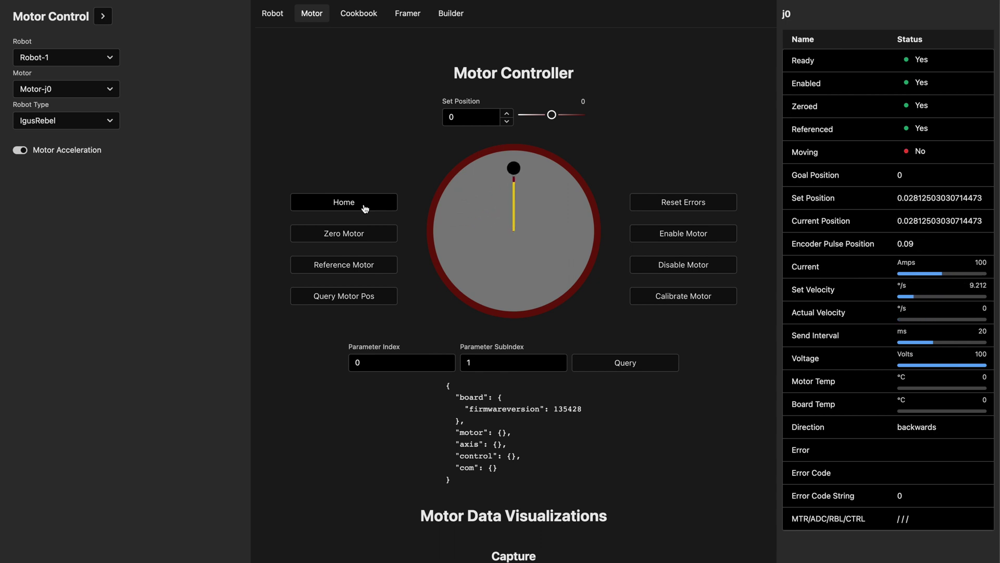
{"action": "left_click", "coordinate": [698, 268]}
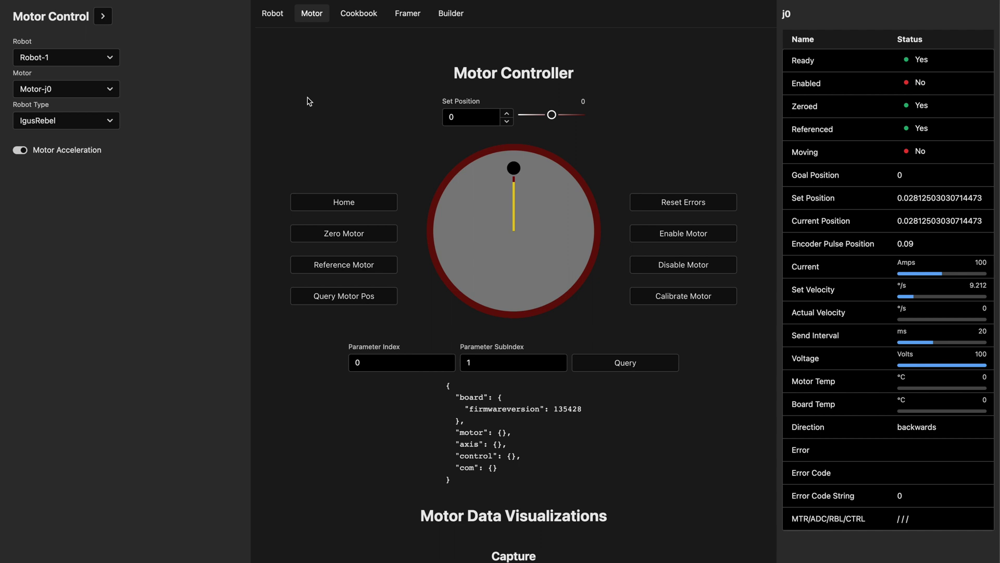
Return to the robot control page, connect to Robot-1, and review the status of motors j0 and j1.
{"action": "left_click", "coordinate": [276, 23]}
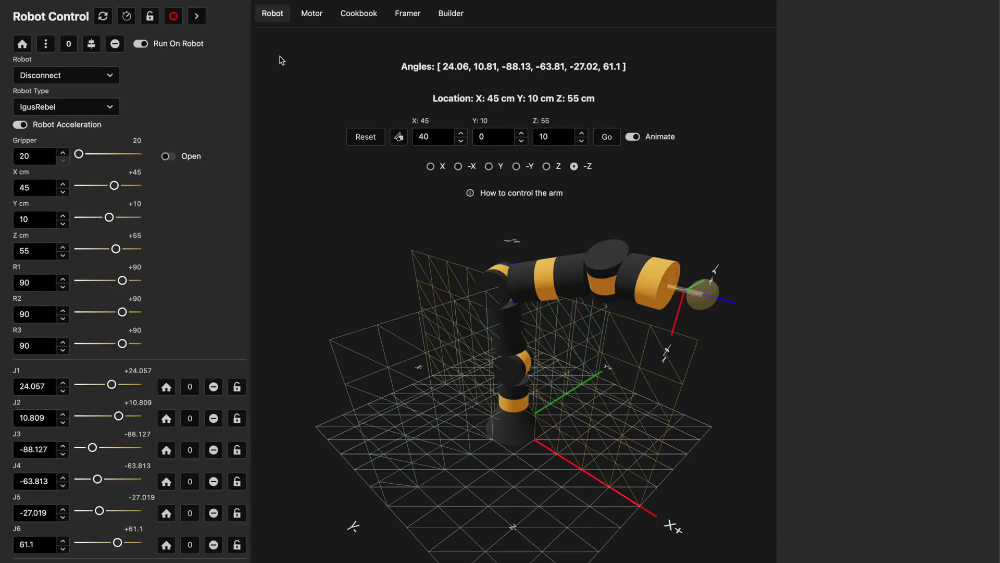
{"action": "left_click", "coordinate": [107, 76]}
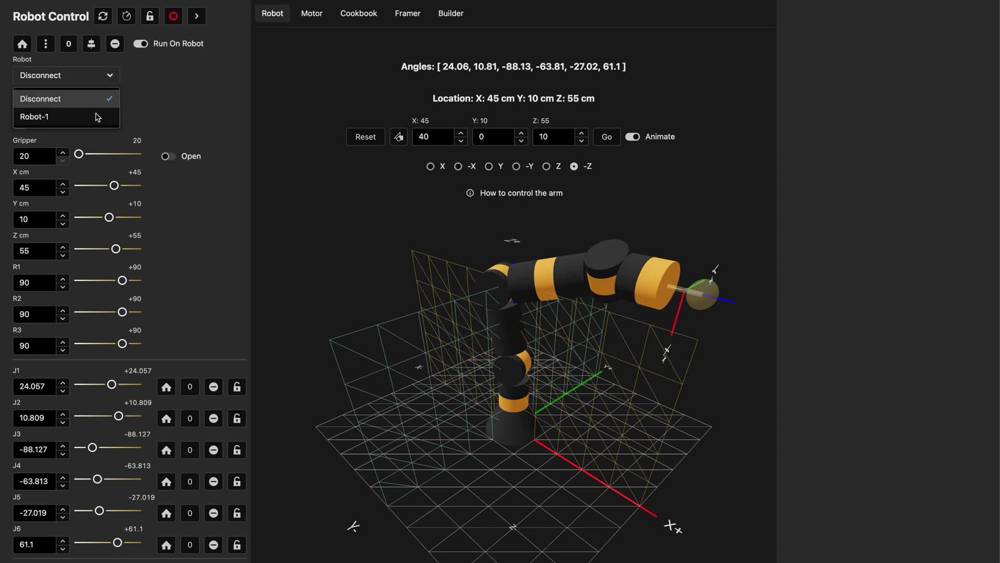
{"action": "left_click", "coordinate": [99, 117]}
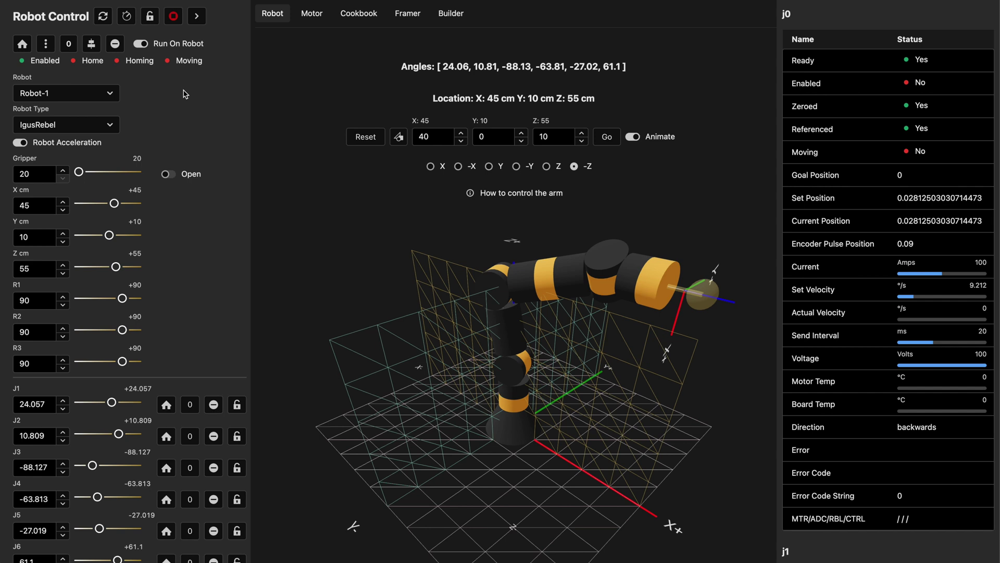
{"action": "scroll", "coordinate": [819, 303], "scroll_direction": "down", "scroll_amount": 7}
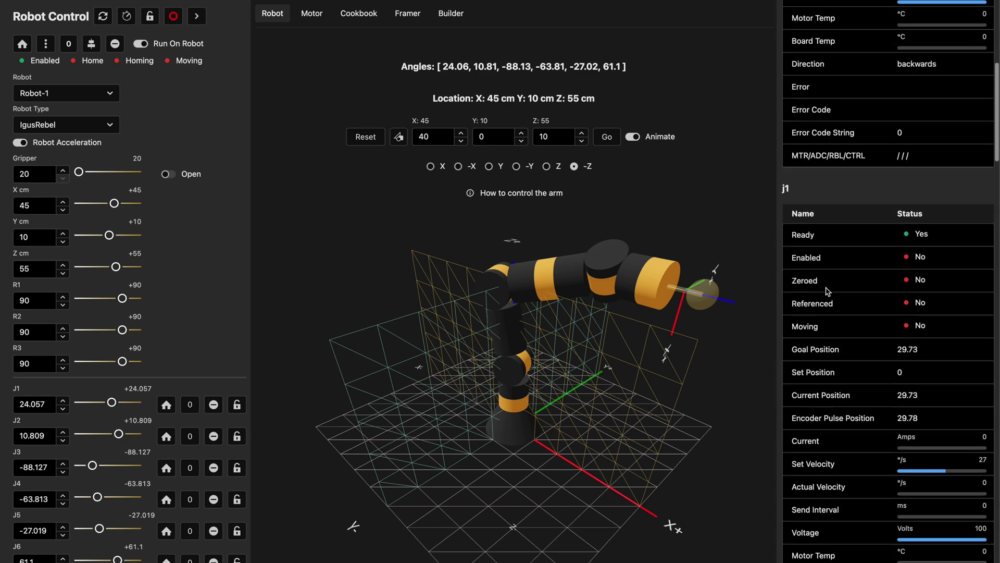
{"action": "scroll", "coordinate": [829, 292], "scroll_direction": "up", "scroll_amount": 7}
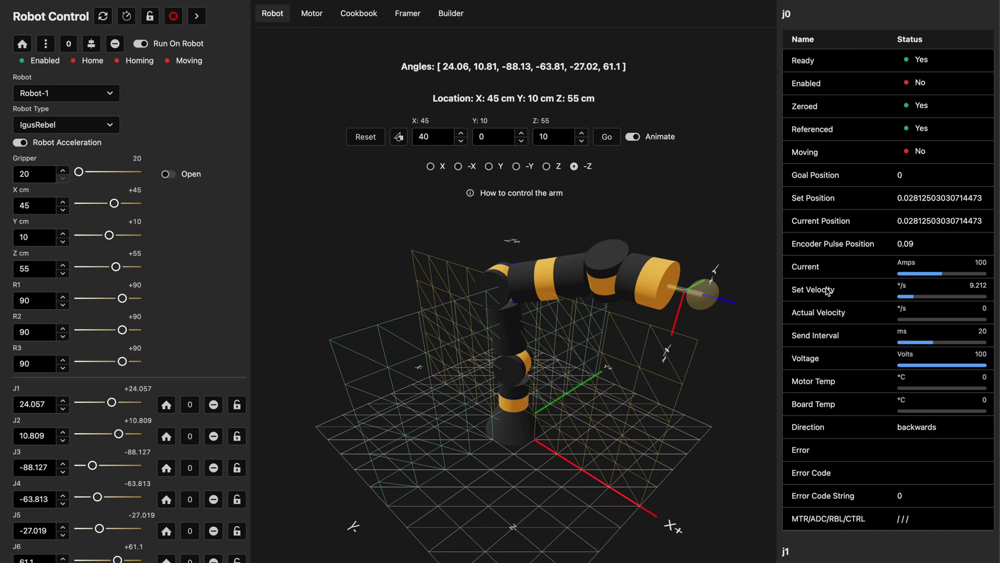
Zero all motors of the robot and check the Zeroed and error status of motors j0 through j5.
{"action": "left_click", "coordinate": [70, 48]}
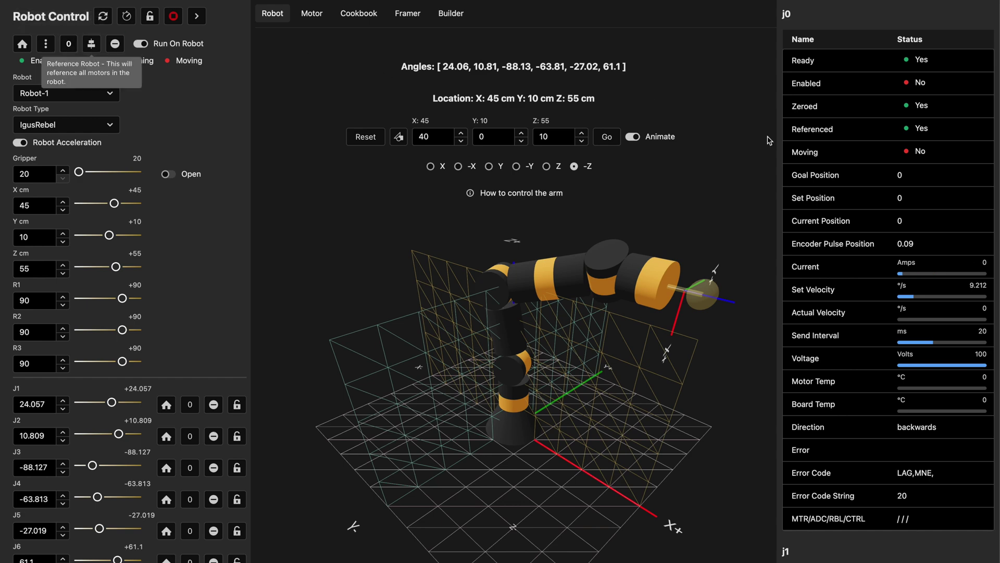
{"action": "scroll", "coordinate": [875, 238], "scroll_direction": "down", "scroll_amount": 8}
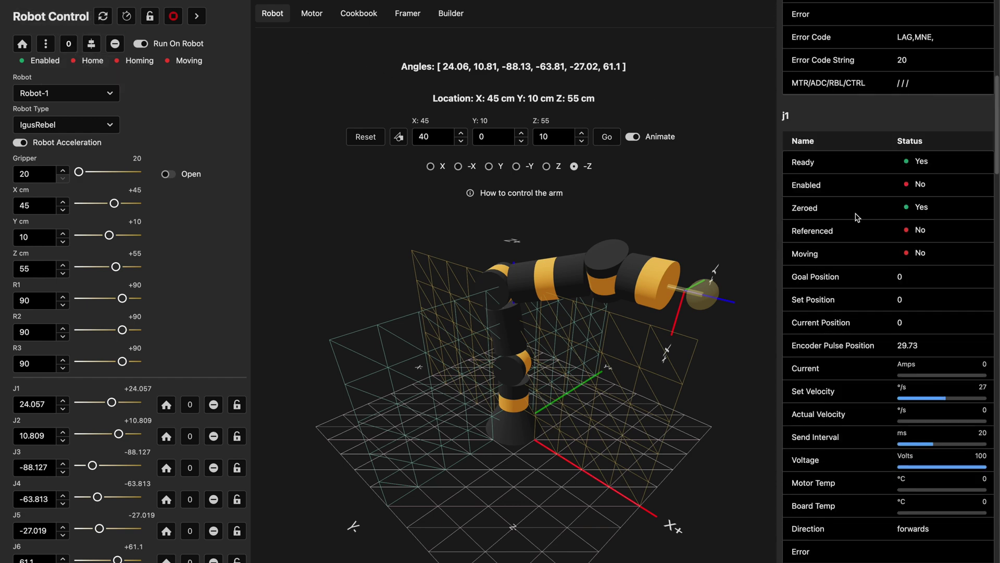
{"action": "scroll", "coordinate": [905, 219], "scroll_direction": "down", "scroll_amount": 20}
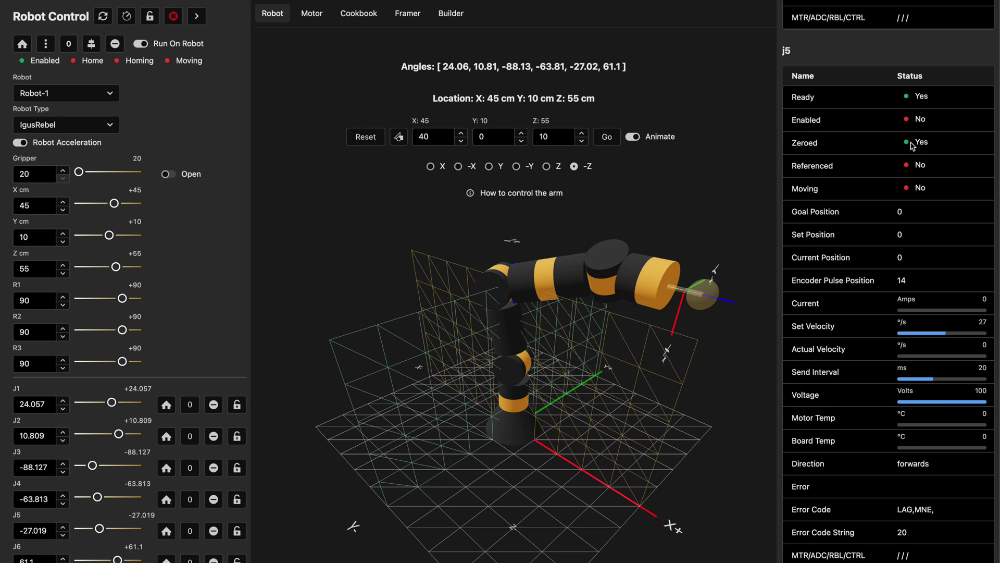
{"action": "scroll", "coordinate": [912, 146], "scroll_direction": "down", "scroll_amount": 10}
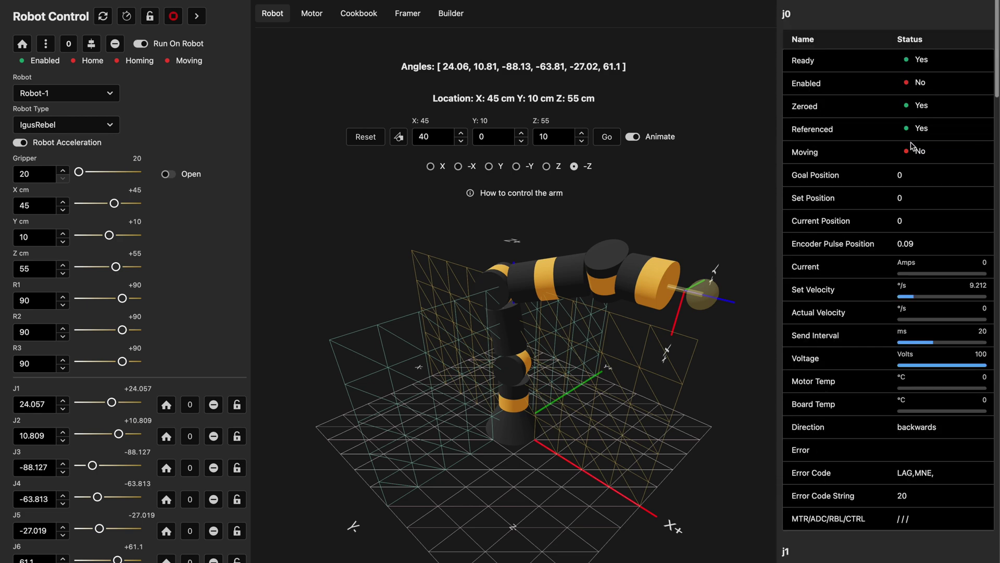
{"action": "scroll", "coordinate": [917, 177], "scroll_direction": "down", "scroll_amount": 5}
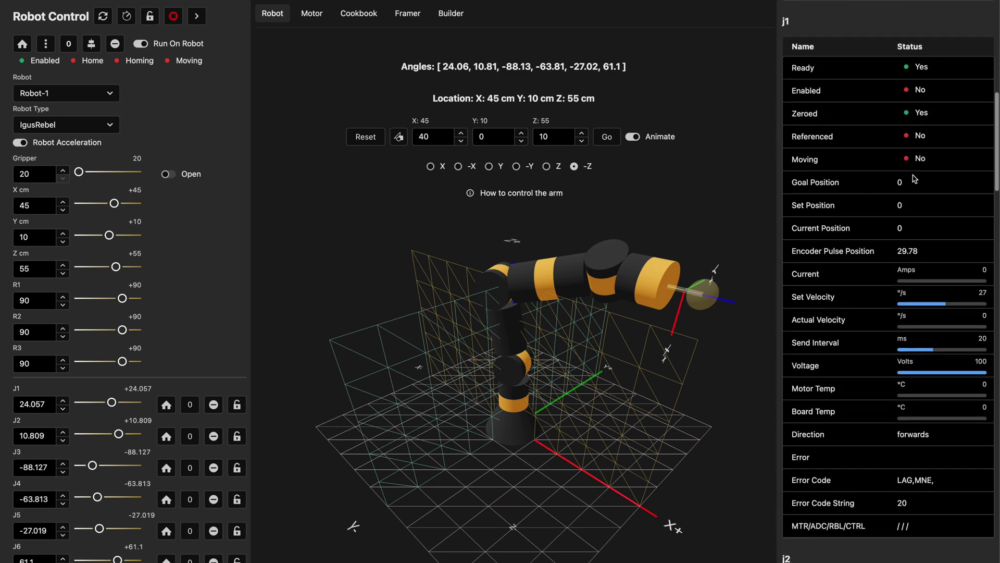
{"action": "scroll", "coordinate": [907, 475], "scroll_direction": "up", "scroll_amount": 10}
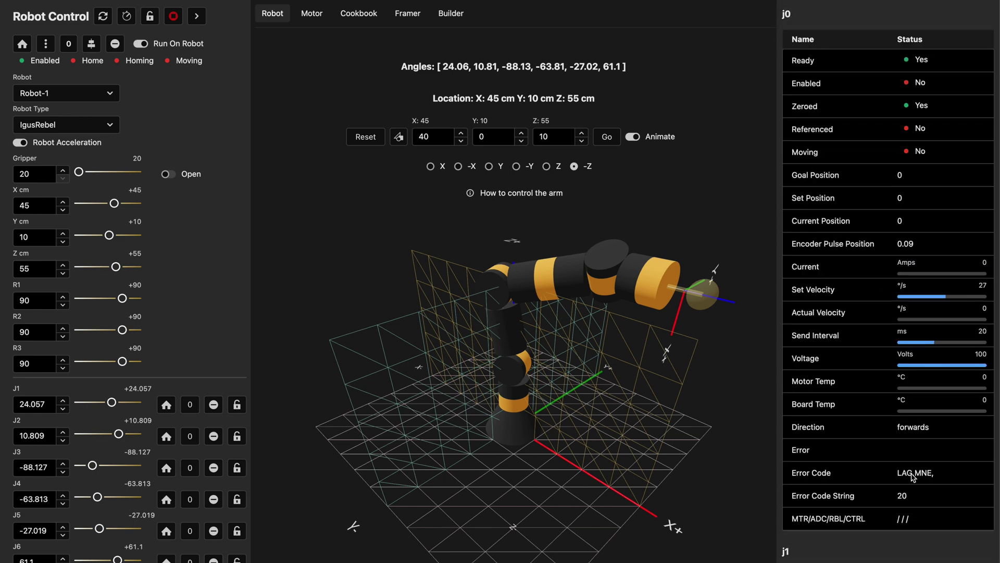
Reset the errors on all motors of the robot and check each motor's error code.
{"action": "left_click", "coordinate": [117, 48]}
{"action": "scroll", "coordinate": [888, 224], "scroll_direction": "down", "scroll_amount": 2}
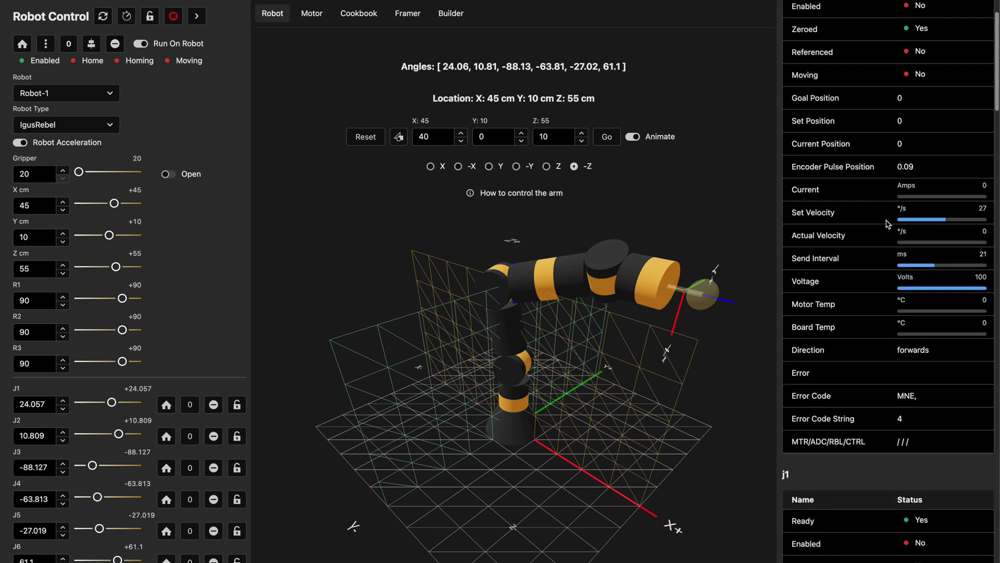
{"action": "scroll", "coordinate": [890, 229], "scroll_direction": "down", "scroll_amount": 10}
{"action": "scroll", "coordinate": [913, 259], "scroll_direction": "down", "scroll_amount": 20}
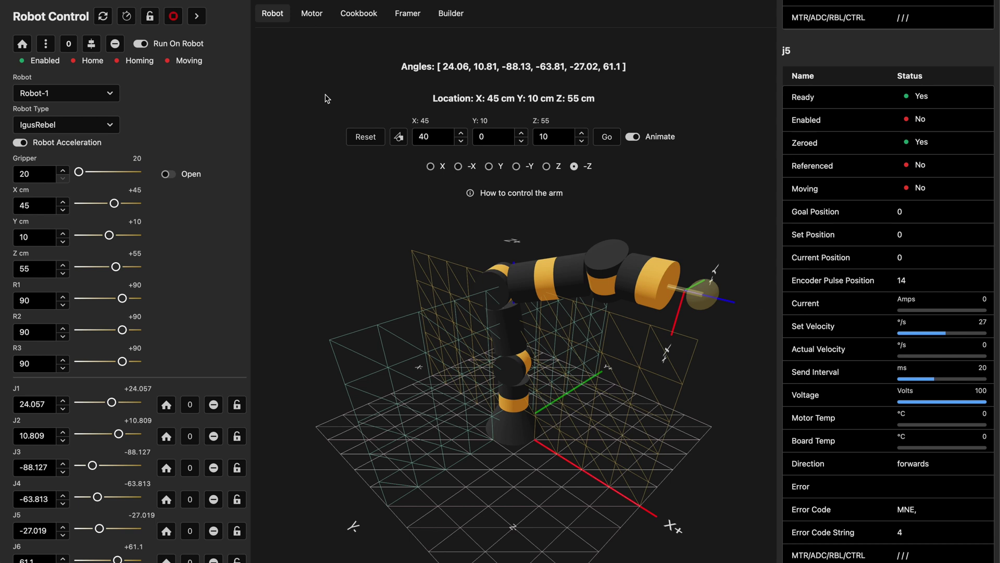
Enable all motors of the robot and check the Enabled status of motors j0 through j5.
{"action": "left_click", "coordinate": [152, 20]}
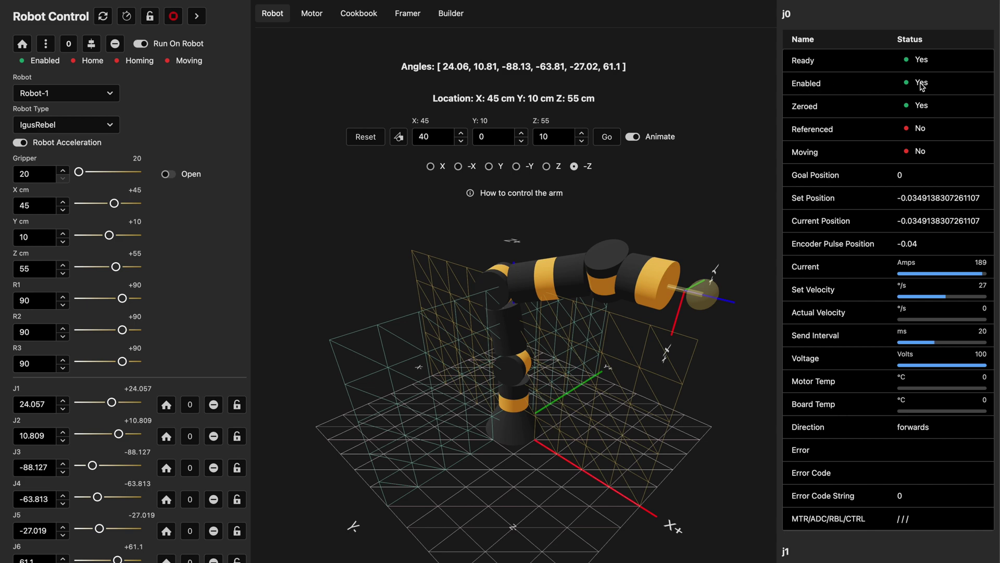
{"action": "scroll", "coordinate": [922, 90], "scroll_direction": "down", "scroll_amount": 10}
{"action": "scroll", "coordinate": [922, 89], "scroll_direction": "down", "scroll_amount": 10}
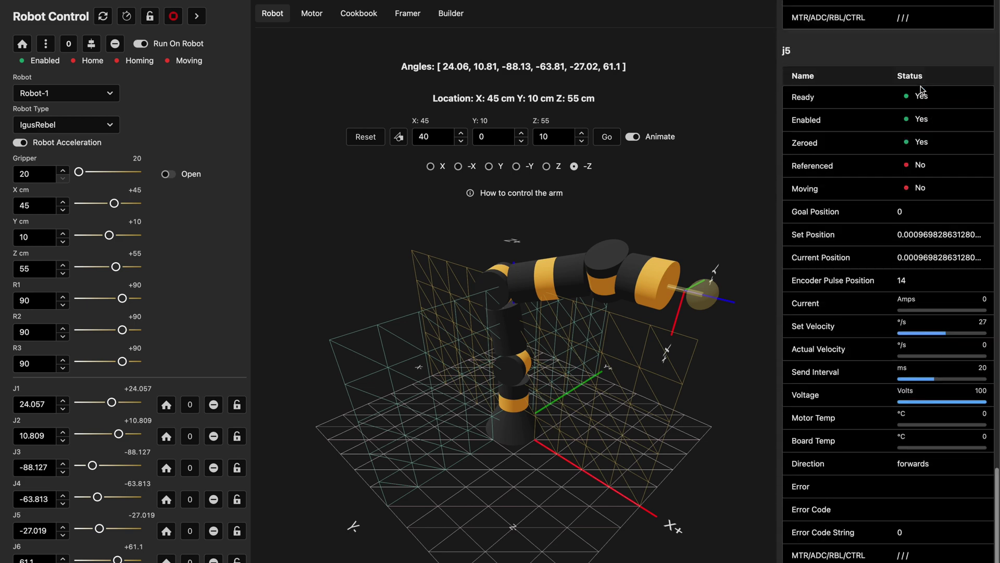
{"action": "scroll", "coordinate": [921, 90], "scroll_direction": "up", "scroll_amount": 3}
{"action": "scroll", "coordinate": [929, 166], "scroll_direction": "down", "scroll_amount": 2}
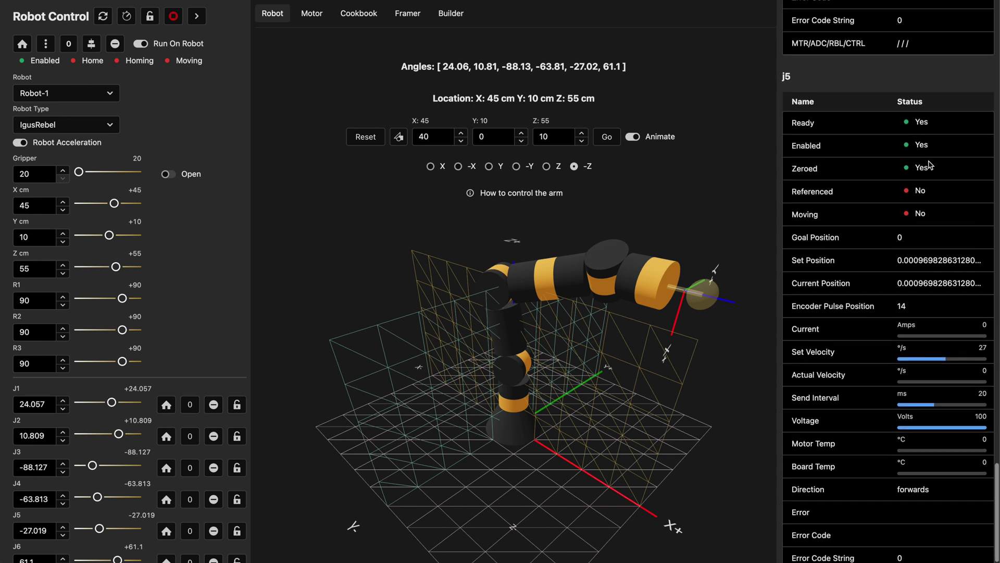
{"action": "scroll", "coordinate": [930, 165], "scroll_direction": "down", "scroll_amount": 1}
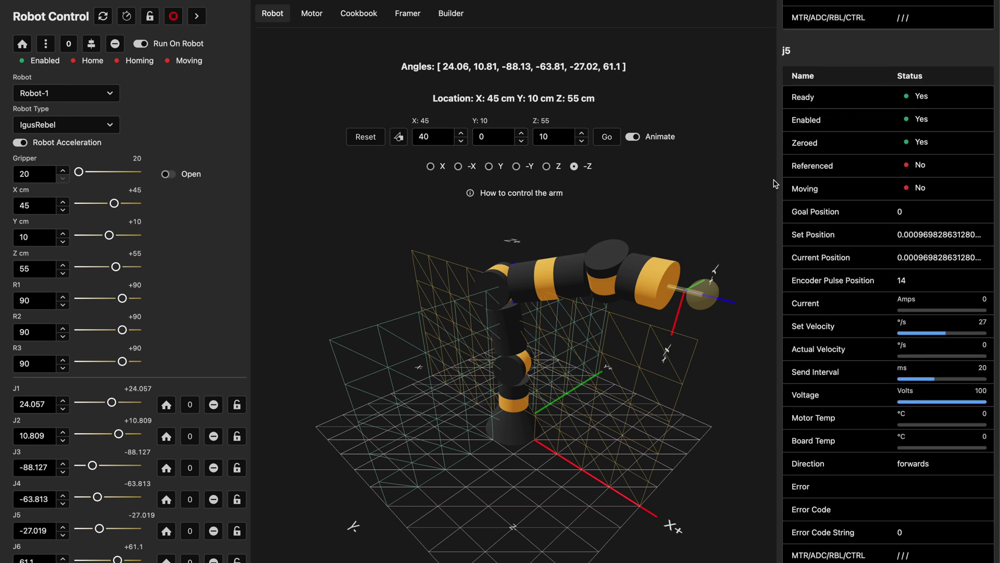
Set joint J5 to 20 and then to 0.
{"action": "scroll", "coordinate": [177, 307], "scroll_direction": "down", "scroll_amount": 5}
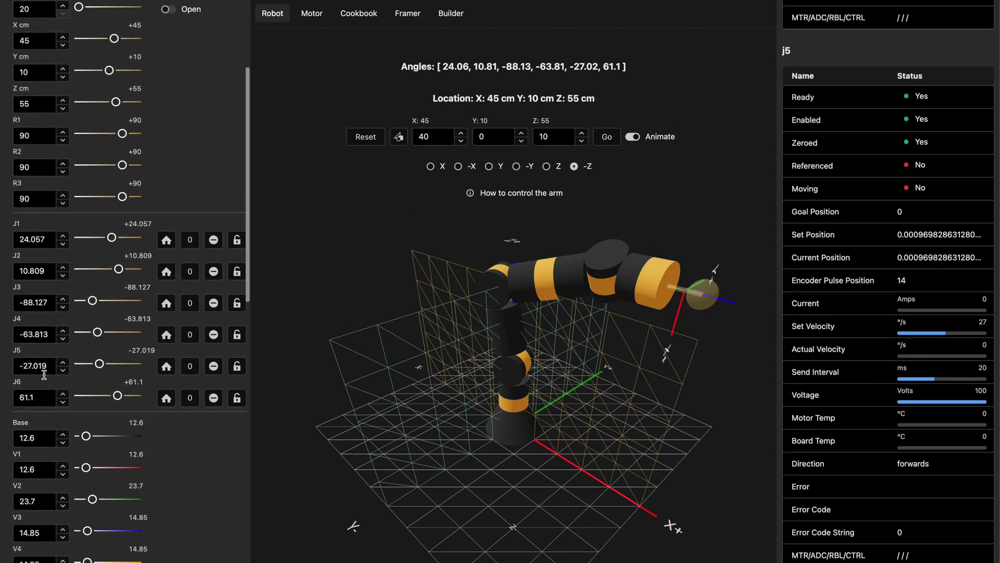
{"action": "triple_click", "coordinate": [44, 368]}
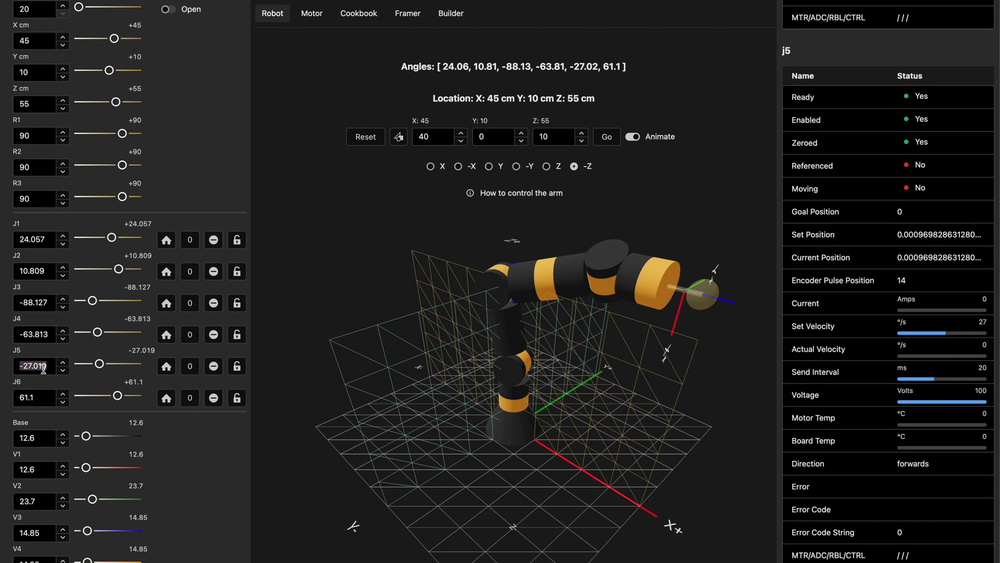
{"action": "type", "text": "20"}
{"action": "key", "text": "Tab"}
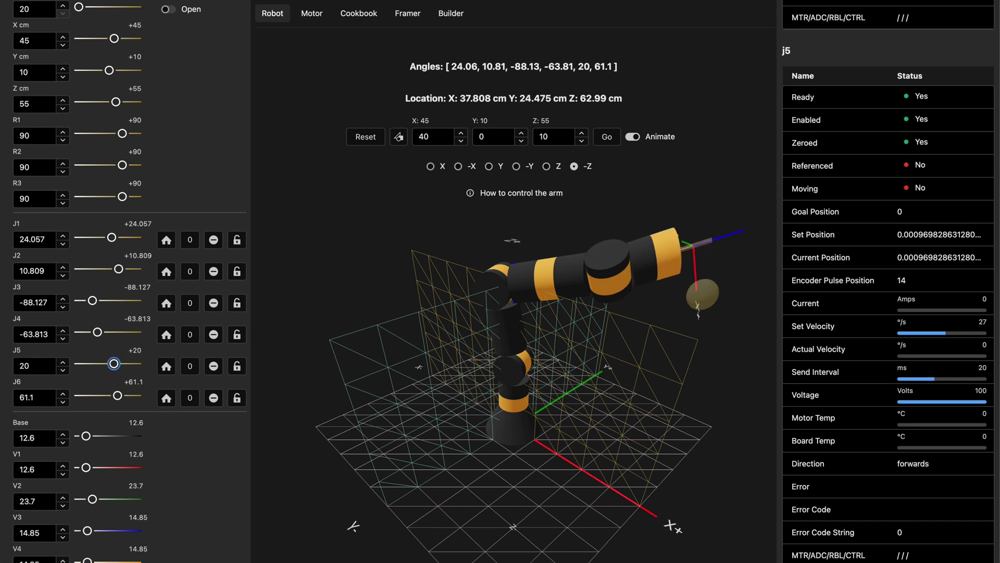
{"action": "key", "text": "shift+Tab"}
{"action": "type", "text": "0"}
{"action": "key", "text": "Tab"}
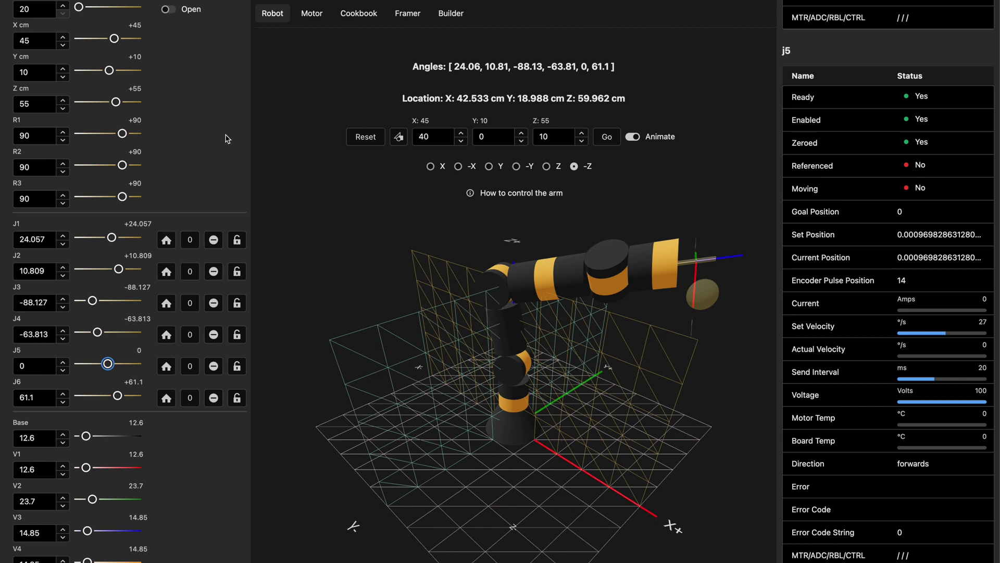
Nudge the arm along the Y axis to 9 cm.
{"action": "scroll", "coordinate": [229, 163], "scroll_direction": "up", "scroll_amount": 3}
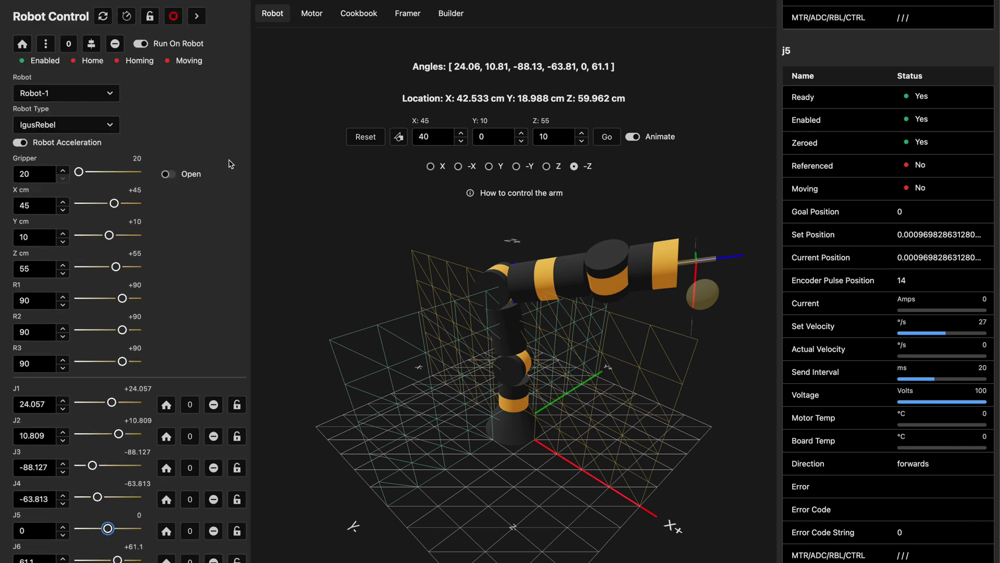
{"action": "left_click", "coordinate": [352, 199]}
{"action": "key", "text": "Down"}
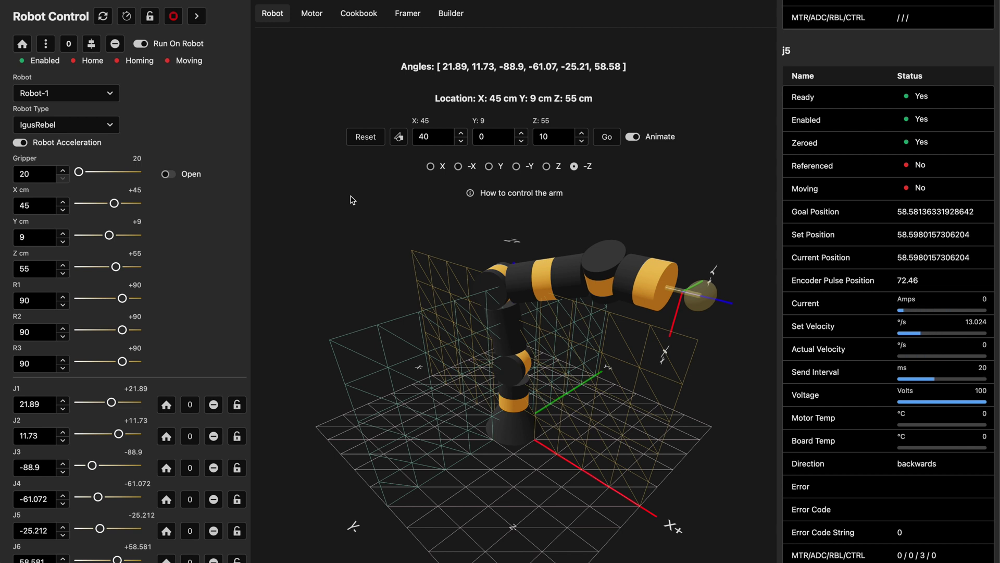
Send the arm to X 50, Y 20, Z 60 with the X direction selected.
{"action": "double_click", "coordinate": [563, 137]}
{"action": "double_click", "coordinate": [439, 142]}
{"action": "type", "text": "50"}
{"action": "key", "text": "Tab"}
{"action": "key", "text": "BackSpace"}
{"action": "type", "text": "20"}
{"action": "key", "text": "Tab"}
{"action": "type", "text": "60"}
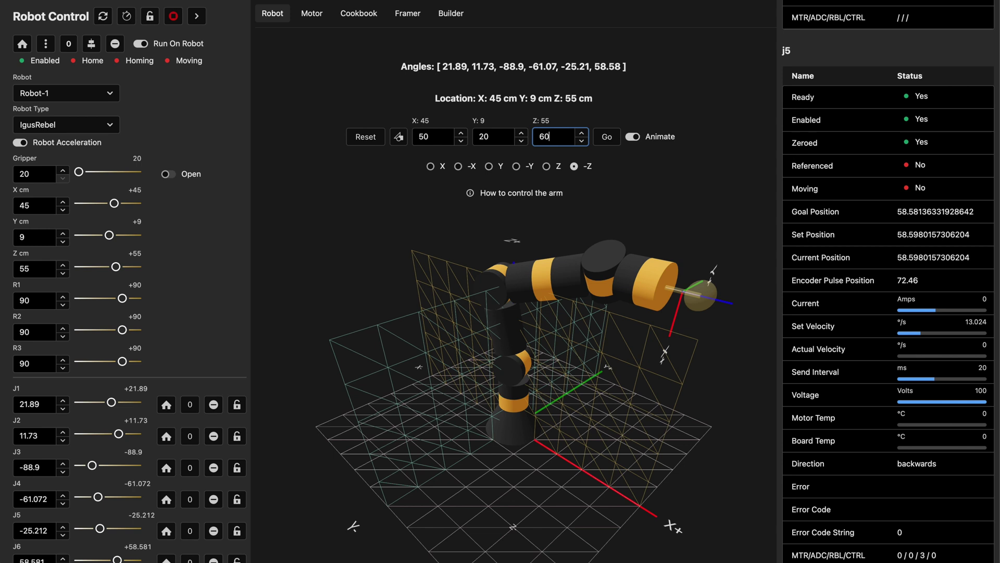
{"action": "left_click", "coordinate": [431, 166]}
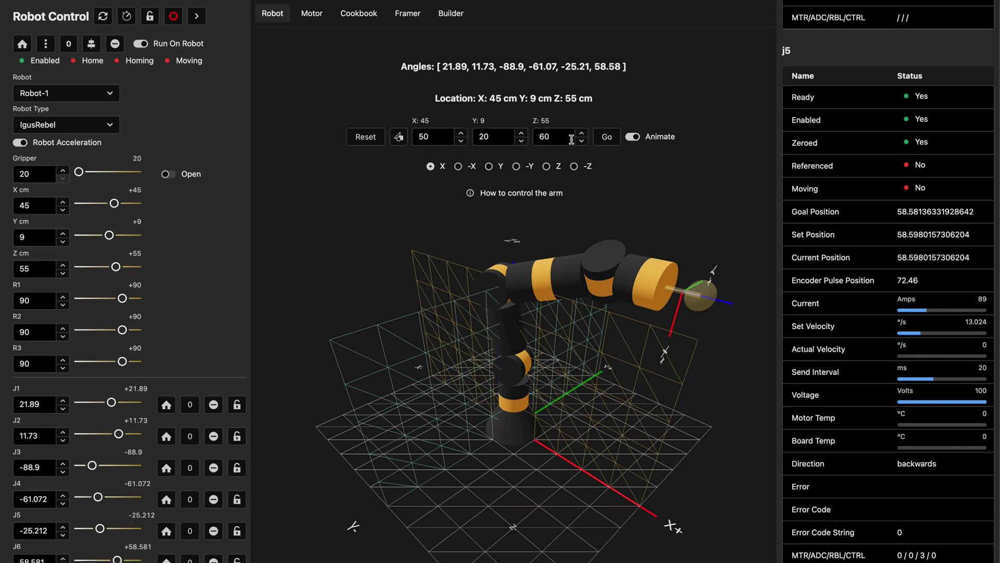
{"action": "left_click", "coordinate": [607, 140]}
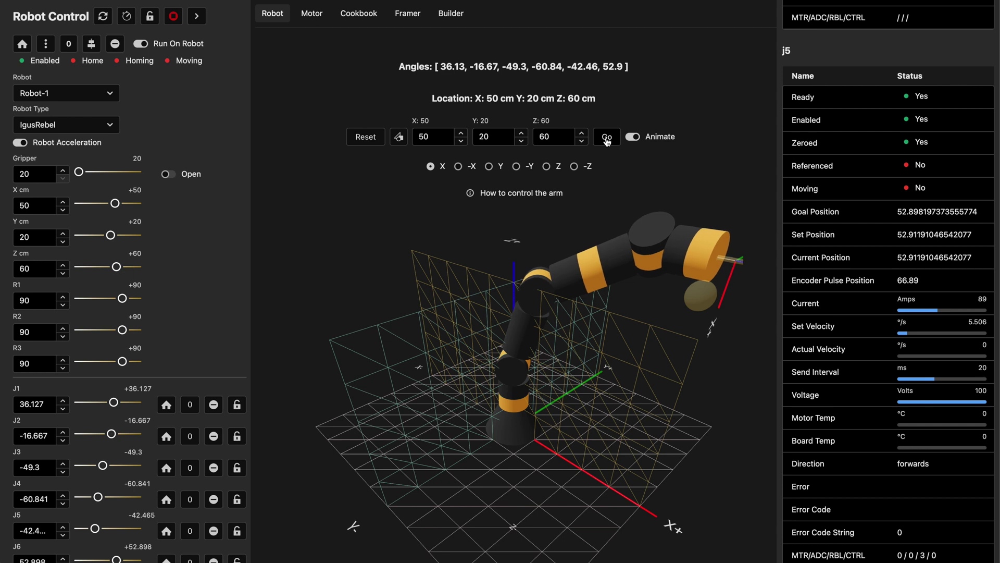
Home all motors of the robot and check the position status of motor j0.
{"action": "left_click", "coordinate": [25, 51]}
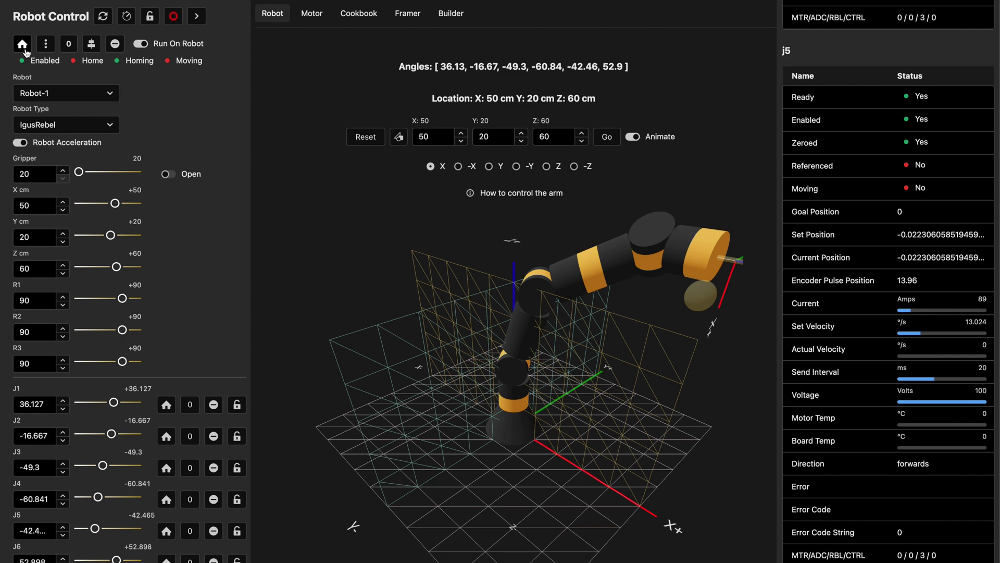
{"action": "scroll", "coordinate": [904, 223], "scroll_direction": "up", "scroll_amount": 3}
{"action": "scroll", "coordinate": [906, 227], "scroll_direction": "down", "scroll_amount": 5}
{"action": "scroll", "coordinate": [906, 227], "scroll_direction": "up", "scroll_amount": 1}
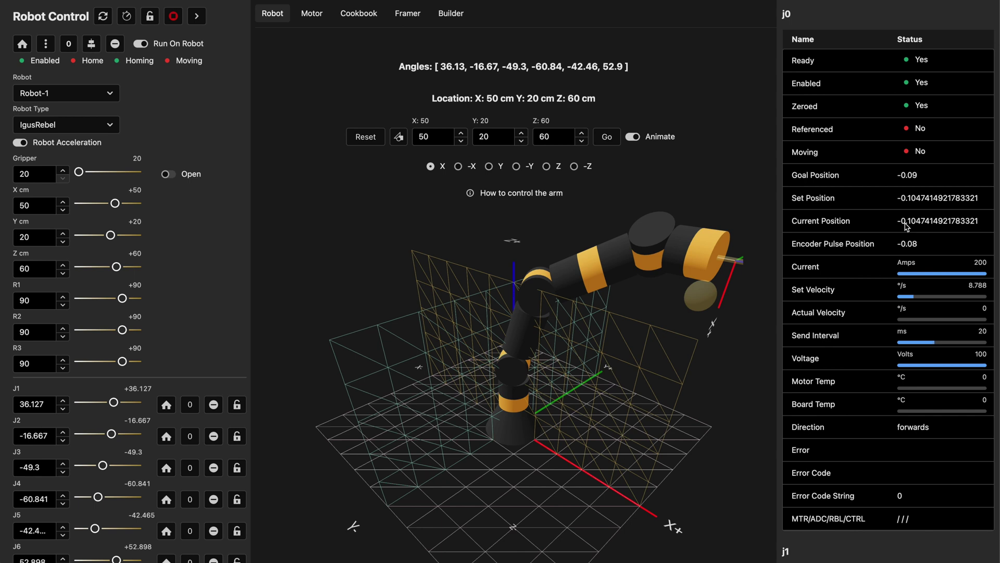
Set joint J1 to 30 and home the whole robot again.
{"action": "double_click", "coordinate": [31, 405]}
{"action": "type", "text": "30"}
{"action": "key", "text": "Tab"}
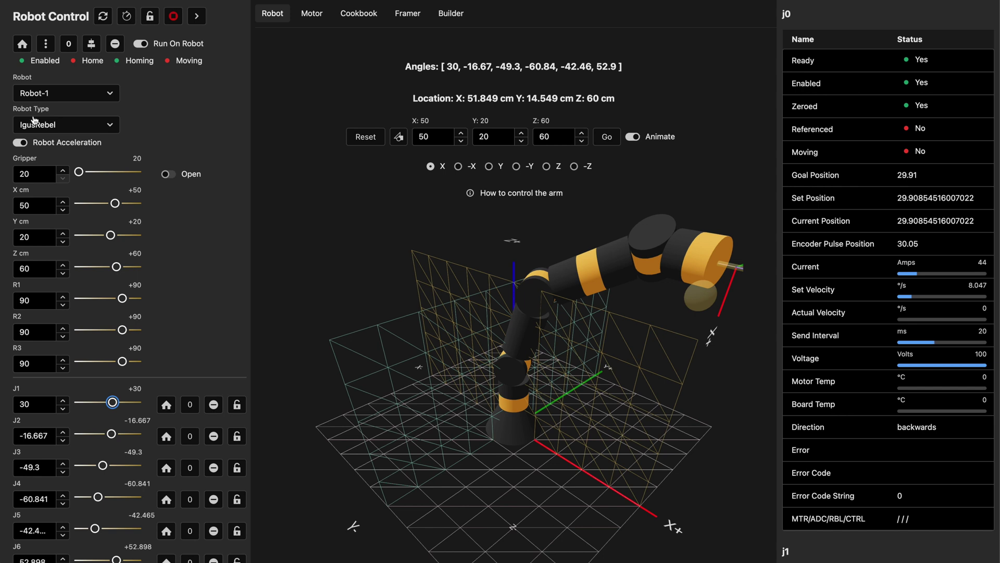
{"action": "left_click", "coordinate": [21, 45]}
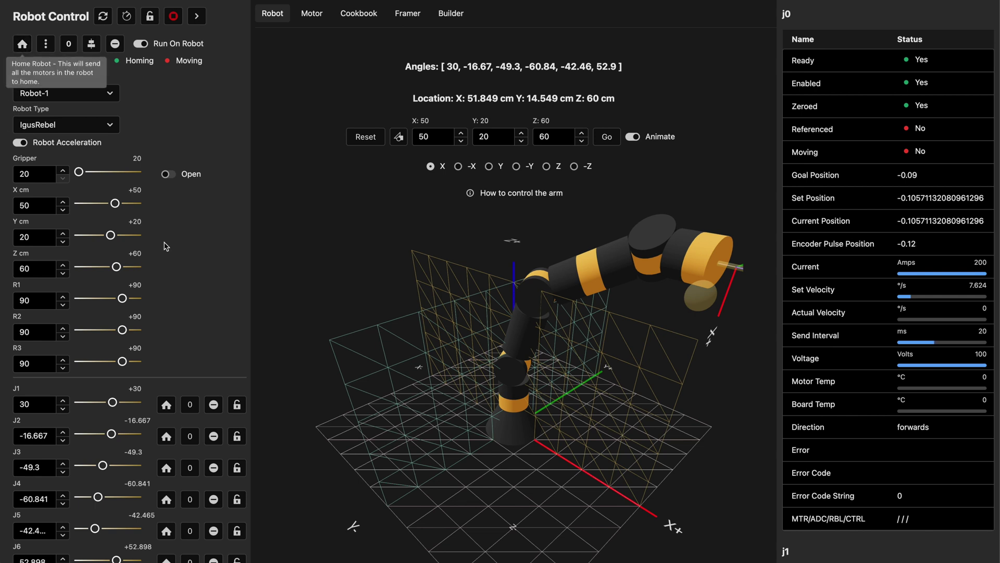
Review the individual joint controls, then stop the robot and check the Enabled status of motor j0.
{"action": "scroll", "coordinate": [166, 246], "scroll_direction": "down", "scroll_amount": 2}
{"action": "scroll", "coordinate": [166, 246], "scroll_direction": "down", "scroll_amount": 5}
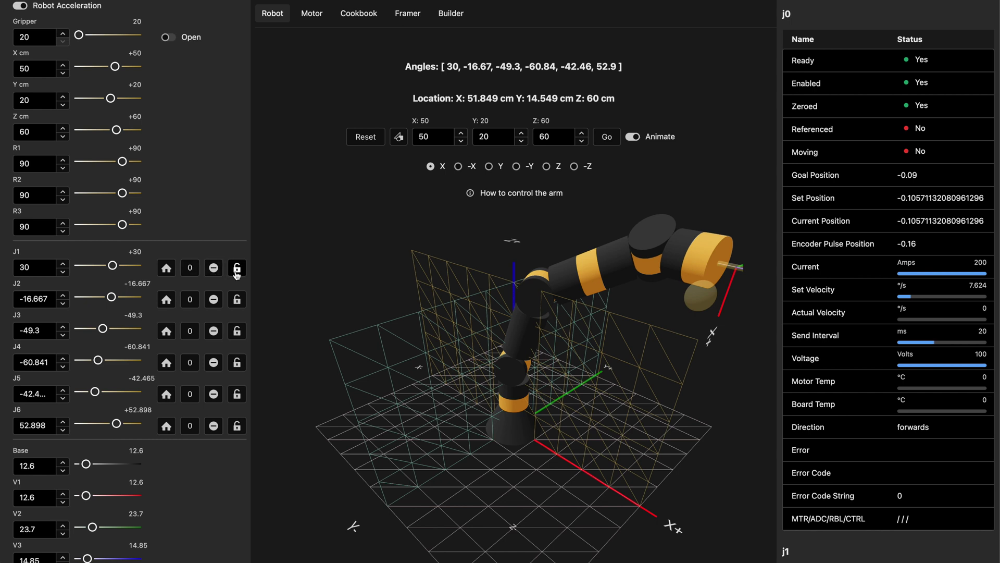
{"action": "scroll", "coordinate": [236, 275], "scroll_direction": "down", "scroll_amount": 3}
{"action": "scroll", "coordinate": [236, 275], "scroll_direction": "up", "scroll_amount": 2}
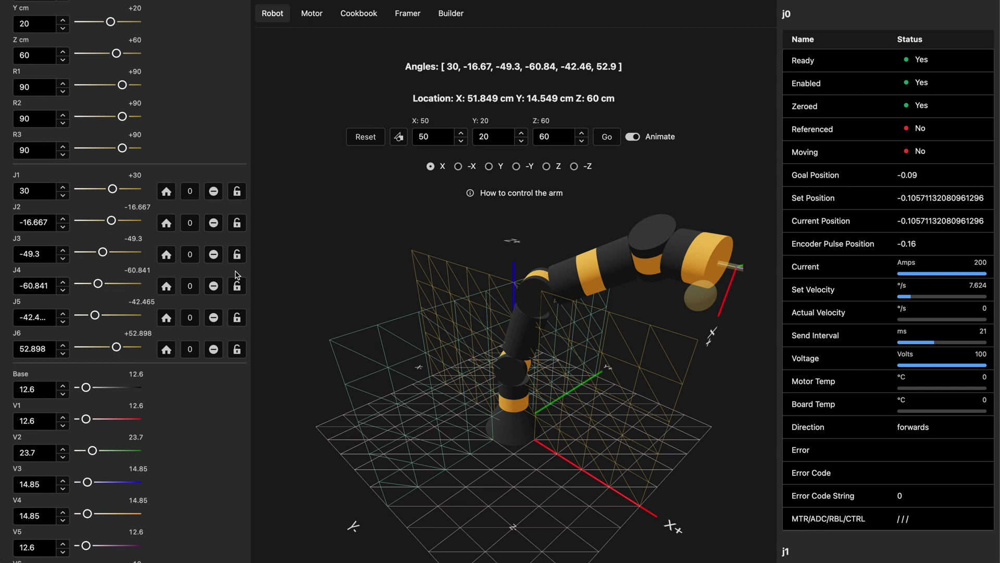
{"action": "scroll", "coordinate": [222, 47], "scroll_direction": "up", "scroll_amount": 5}
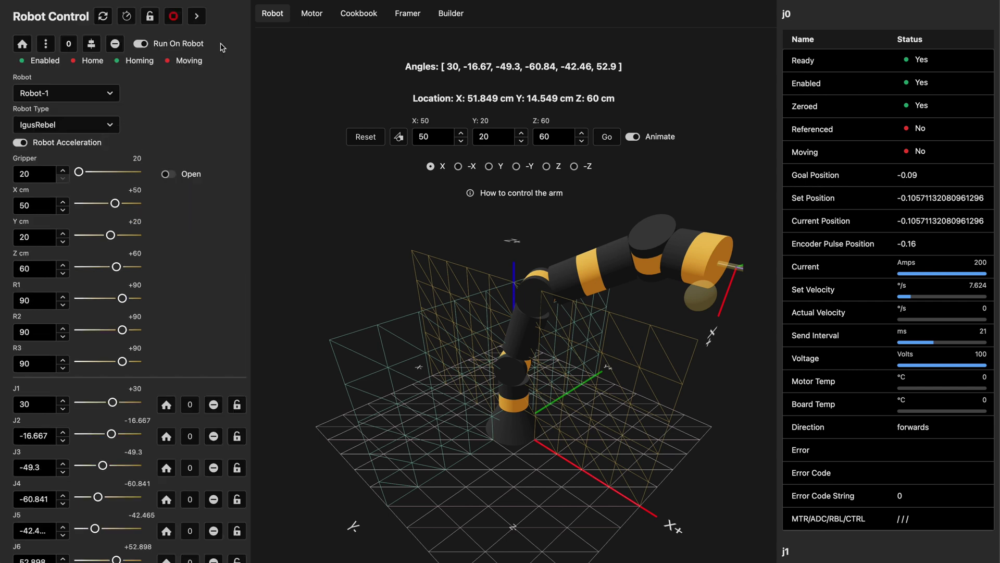
{"action": "left_click", "coordinate": [174, 18]}
{"action": "left_click", "coordinate": [921, 86]}
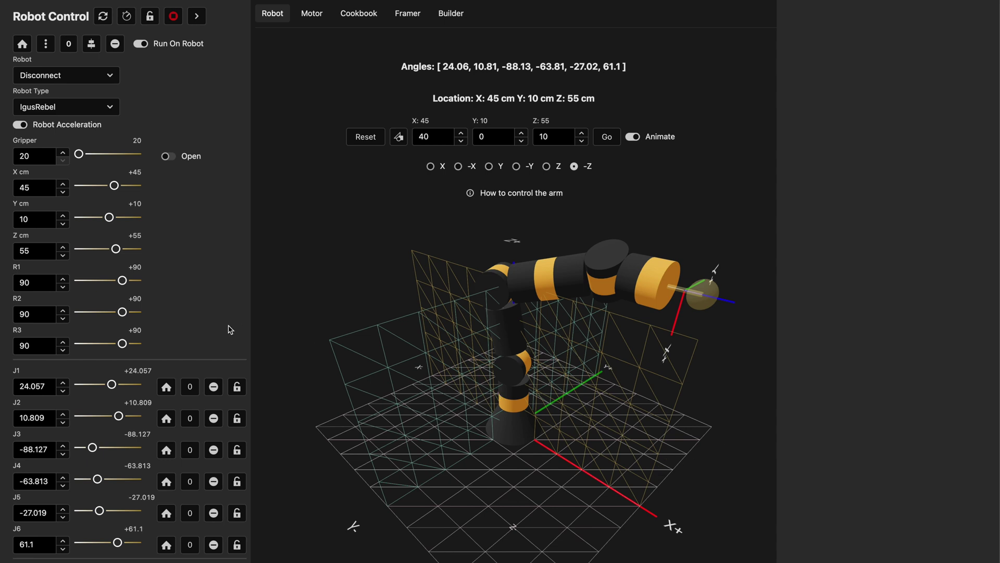
{"action": "scroll", "coordinate": [227, 329], "scroll_direction": "down", "scroll_amount": 1}
{"action": "scroll", "coordinate": [225, 329], "scroll_direction": "down", "scroll_amount": 2}
{"action": "scroll", "coordinate": [224, 329], "scroll_direction": "up", "scroll_amount": 3}
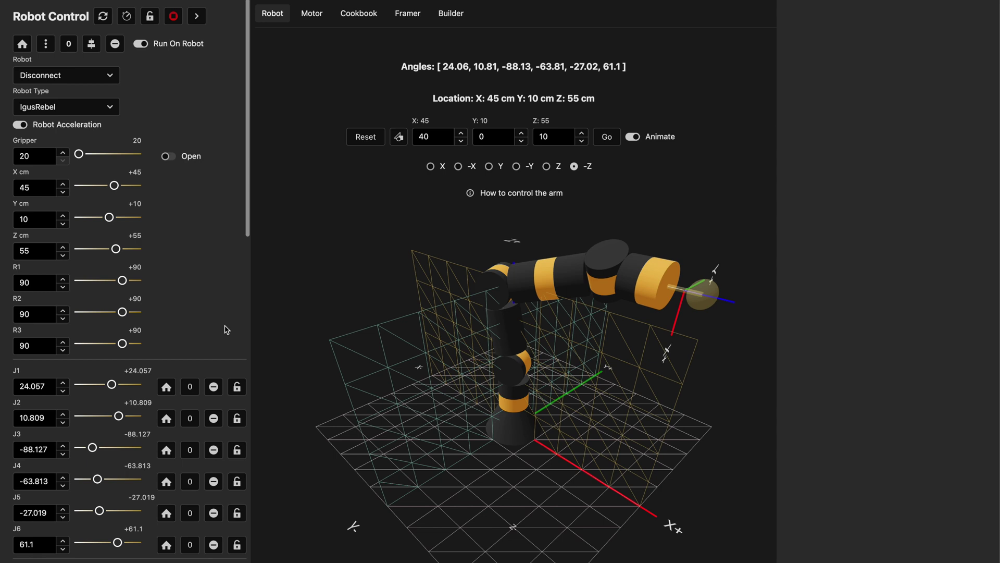
Switch the robot type to AR4, then to Example, and return it to IgusRebel.
{"action": "left_click", "coordinate": [99, 107]}
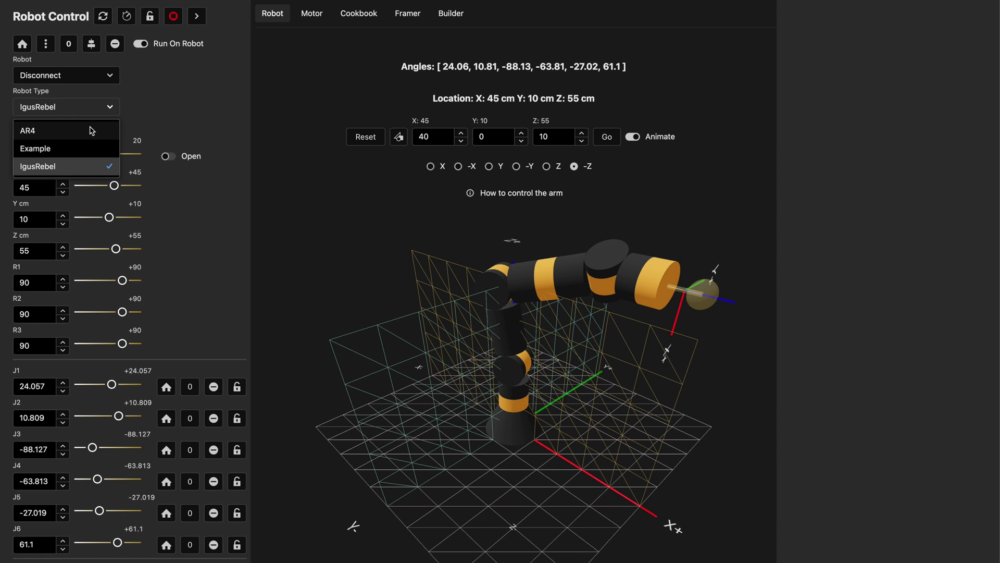
{"action": "left_click", "coordinate": [92, 131]}
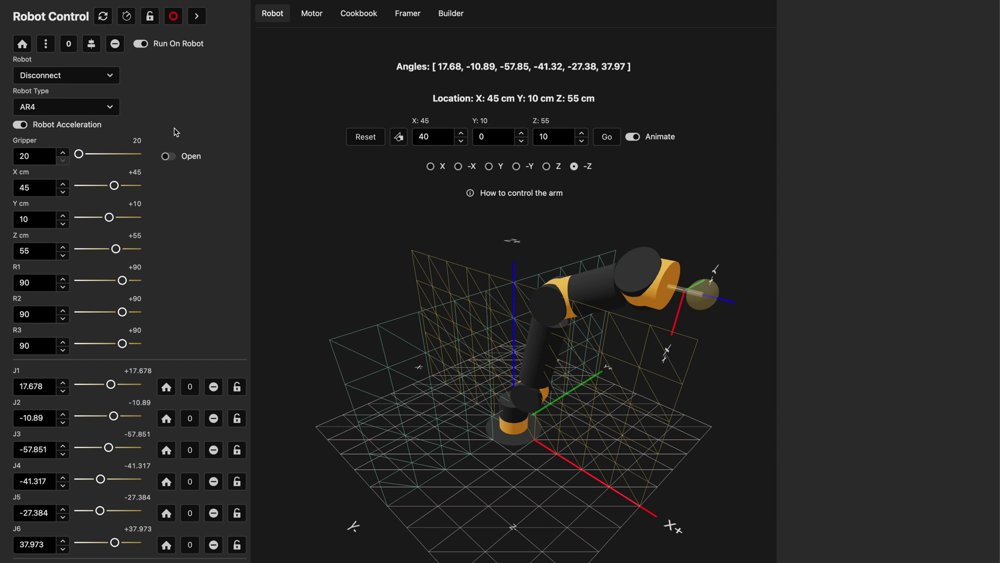
{"action": "left_click", "coordinate": [93, 108]}
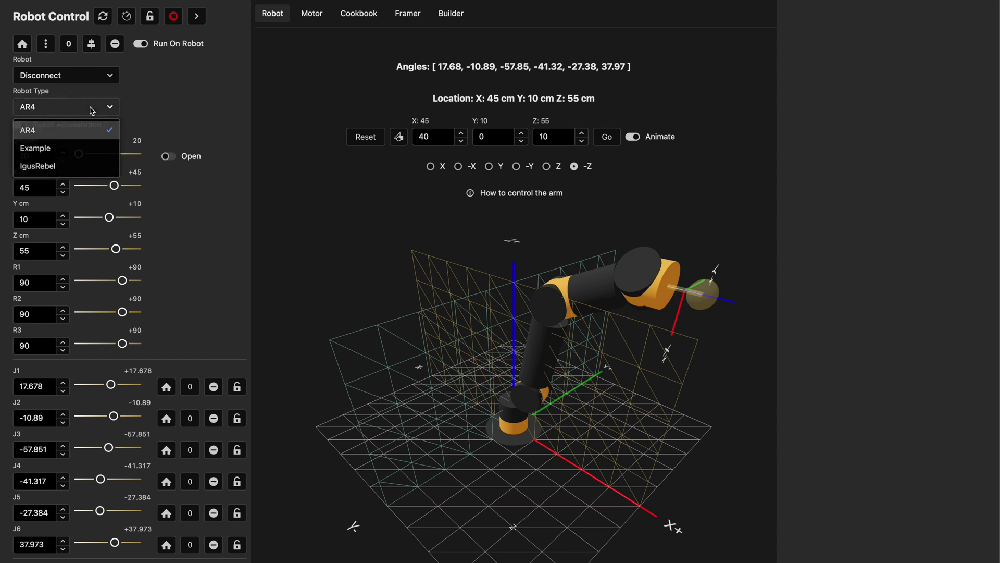
{"action": "left_click", "coordinate": [81, 146]}
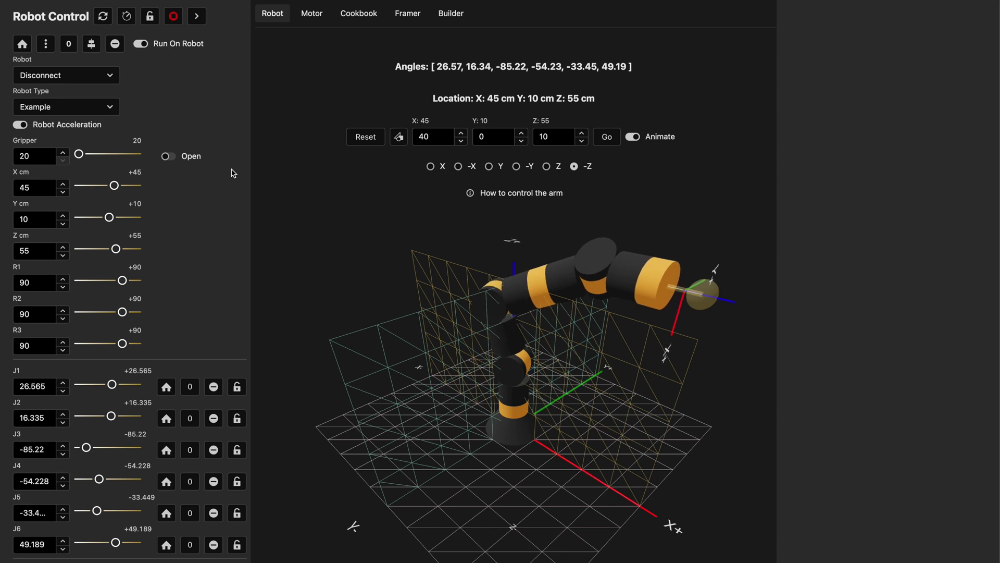
{"action": "left_click", "coordinate": [91, 103]}
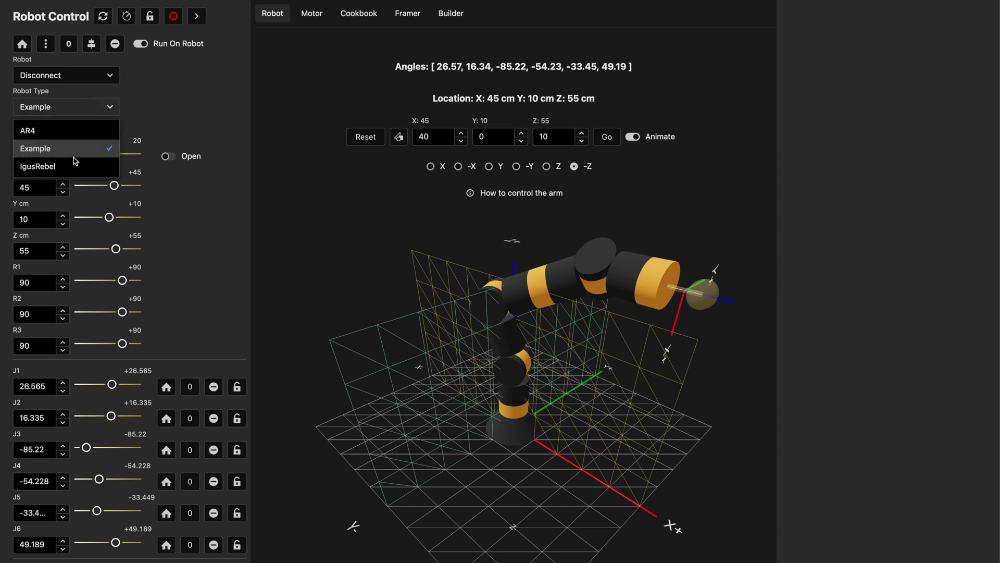
{"action": "left_click", "coordinate": [77, 166]}
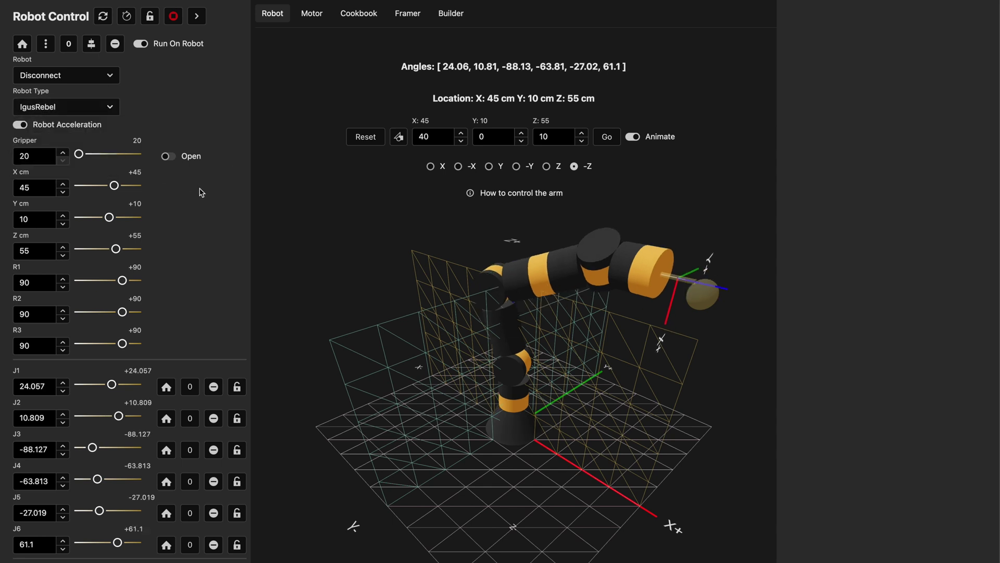
Turn the main grid off and back on, and toggle the joint grids on and off.
{"action": "scroll", "coordinate": [191, 288], "scroll_direction": "down", "scroll_amount": 8}
{"action": "scroll", "coordinate": [191, 288], "scroll_direction": "down", "scroll_amount": 2}
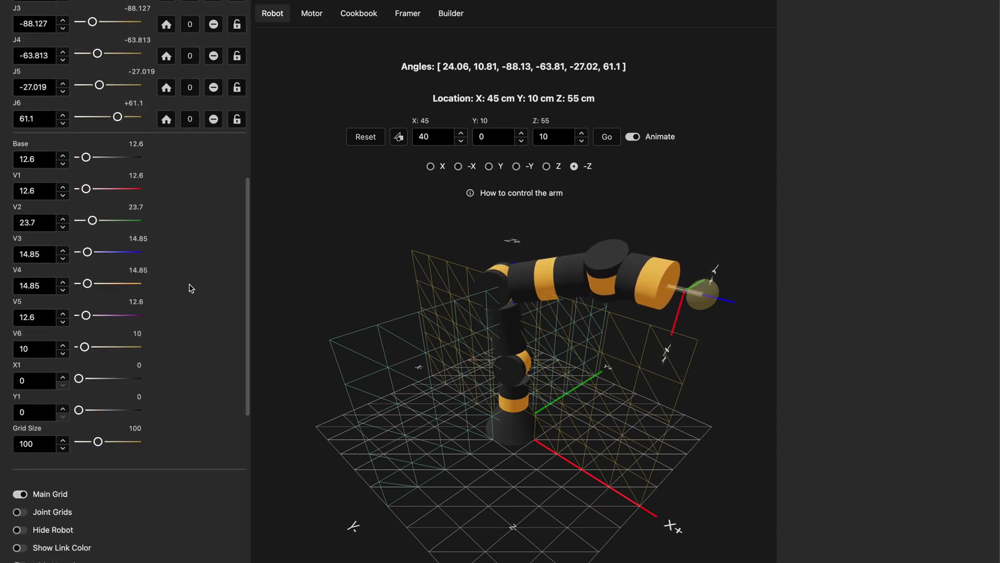
{"action": "scroll", "coordinate": [191, 288], "scroll_direction": "down", "scroll_amount": 3}
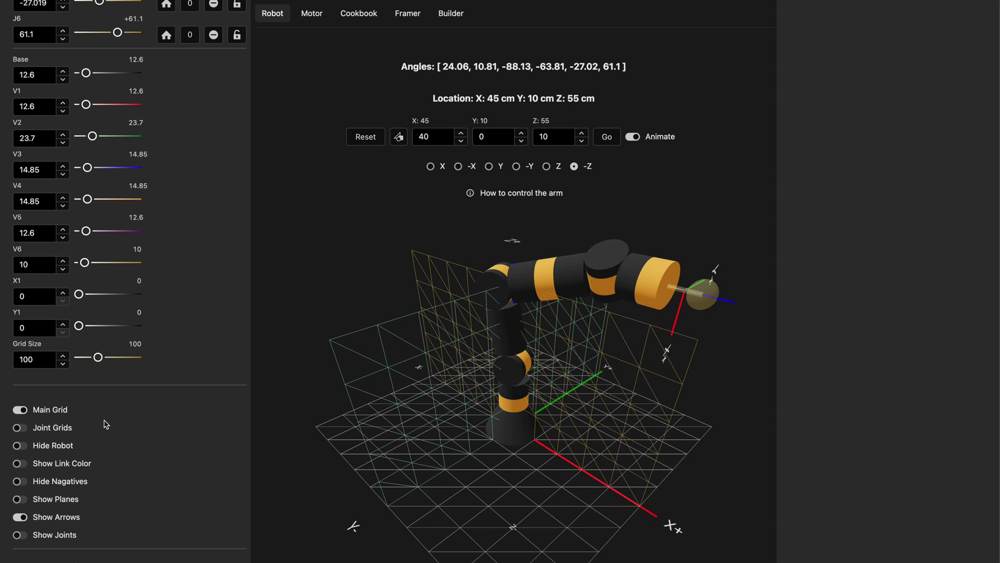
{"action": "left_click", "coordinate": [22, 411]}
{"action": "left_click", "coordinate": [24, 412]}
{"action": "left_click", "coordinate": [21, 429]}
{"action": "left_click", "coordinate": [21, 429]}
{"action": "left_click", "coordinate": [23, 430]}
{"action": "left_click", "coordinate": [23, 431]}
{"action": "left_click", "coordinate": [22, 430]}
{"action": "left_click", "coordinate": [22, 430]}
Hide the robot body and the main grid, and set link length V3 to 34.9.
{"action": "left_click", "coordinate": [21, 444]}
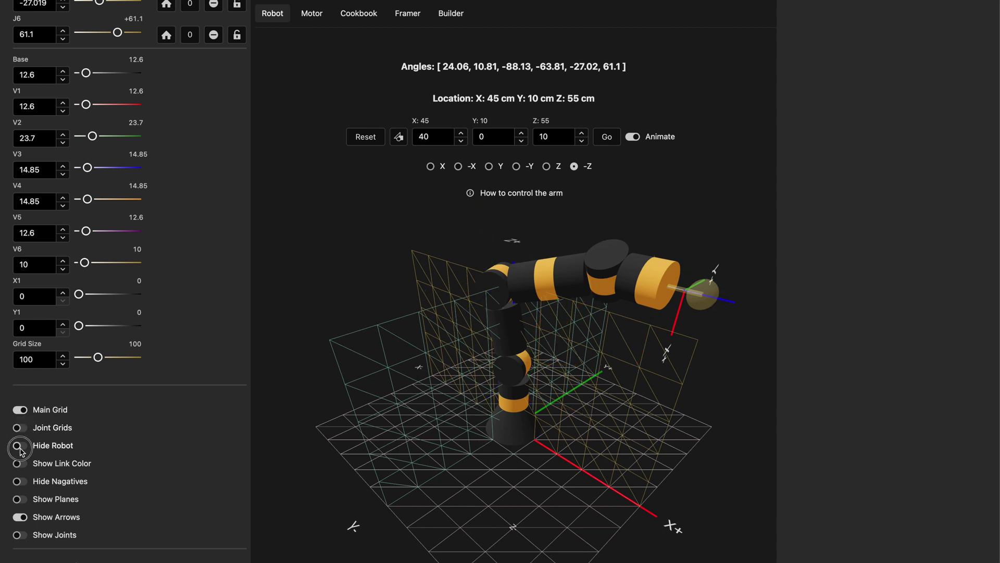
{"action": "left_click", "coordinate": [22, 411]}
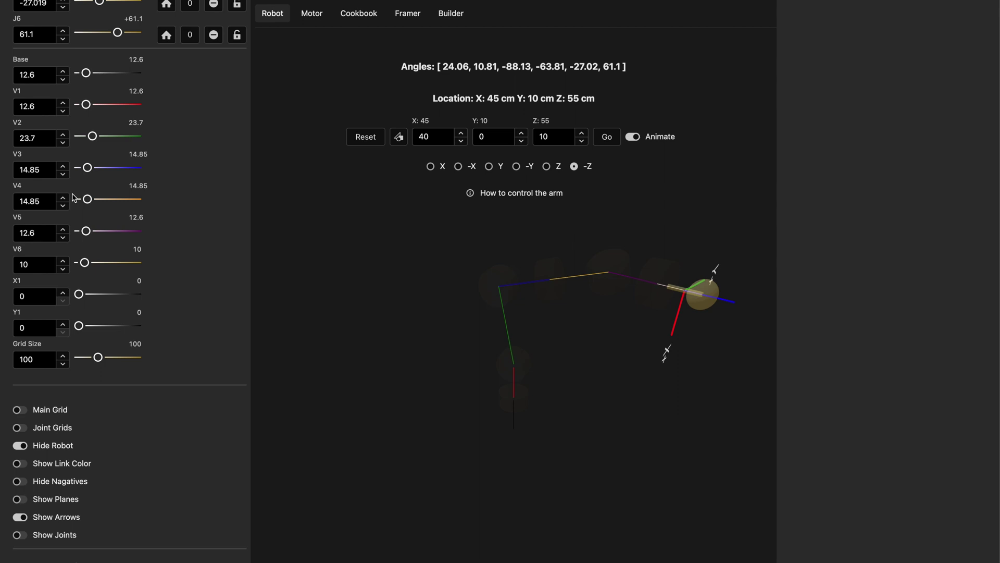
{"action": "left_click_drag", "start_coordinate": [87, 173], "coordinate": [99, 173]}
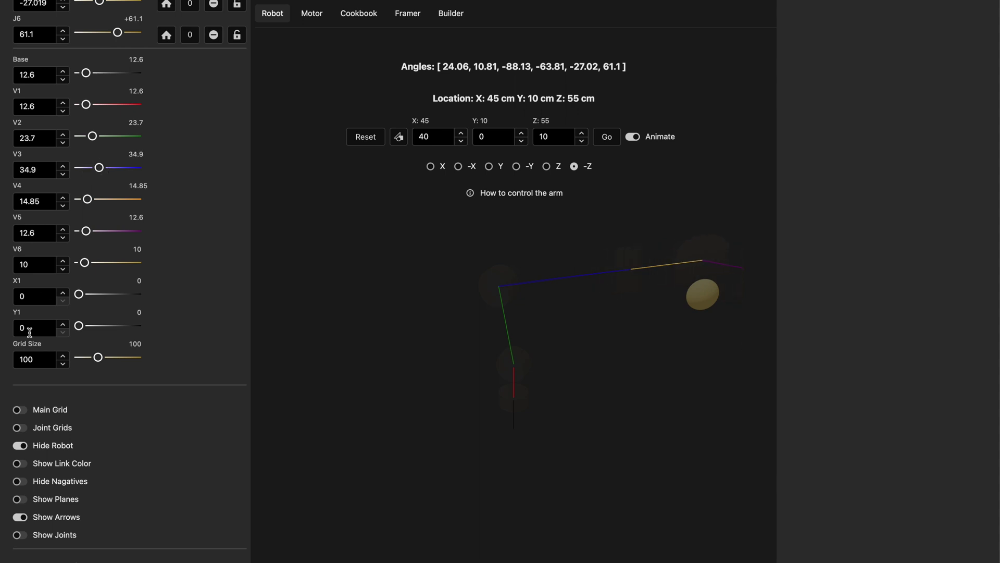
Show the robot body again with the lengthened V3 link in full view.
{"action": "left_click", "coordinate": [21, 447]}
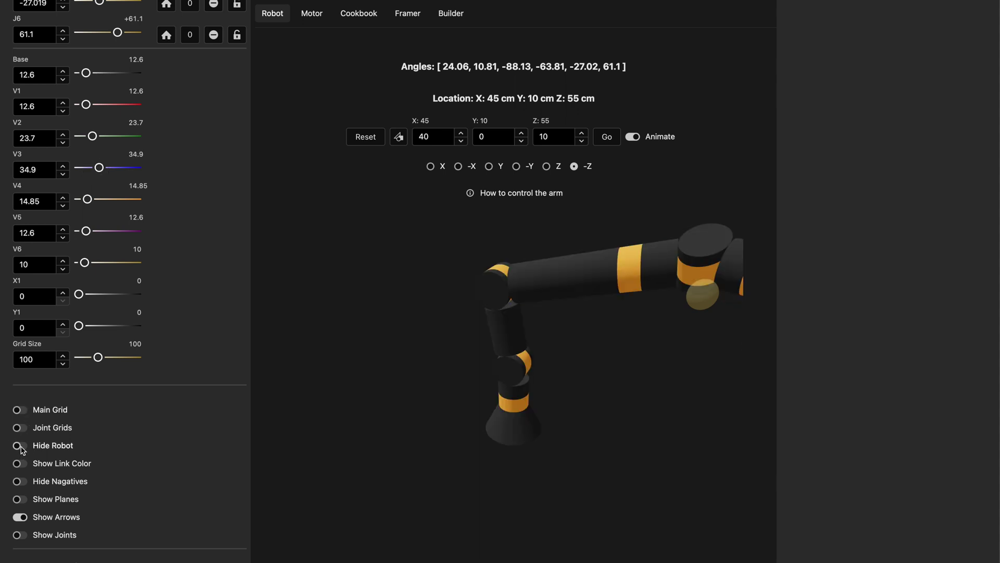
{"action": "scroll", "coordinate": [417, 401], "scroll_direction": "down", "scroll_amount": 3}
{"action": "left_click_drag", "start_coordinate": [498, 402], "coordinate": [498, 402]}
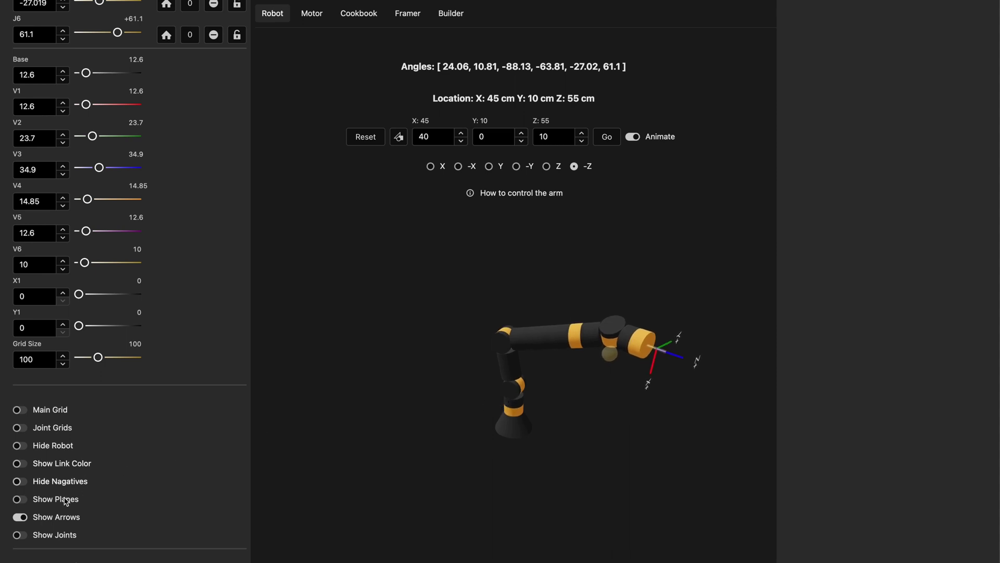
Hide the robot body again and turn on the display of its planes and joints.
{"action": "left_click", "coordinate": [22, 446]}
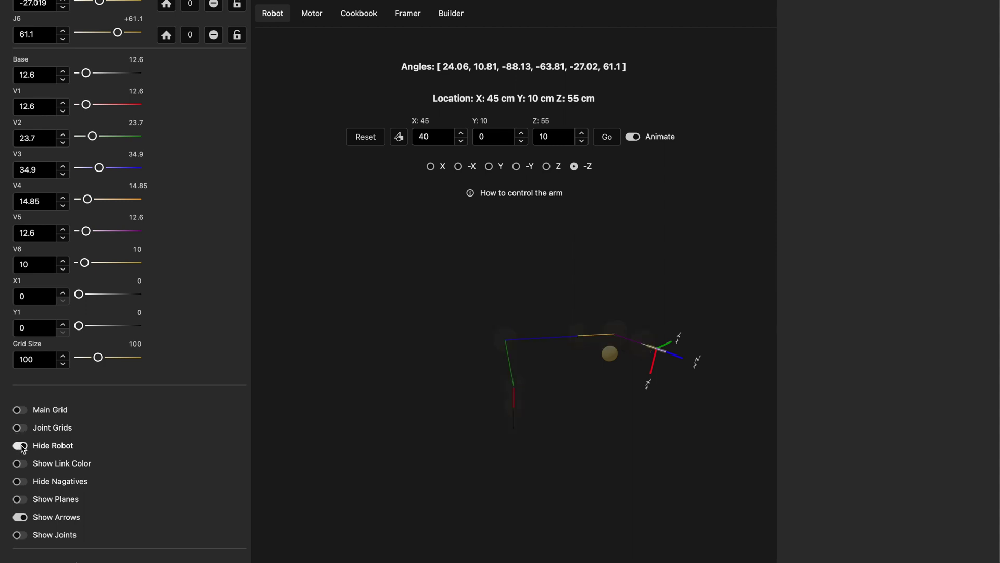
{"action": "left_click", "coordinate": [22, 501]}
{"action": "left_click", "coordinate": [23, 535]}
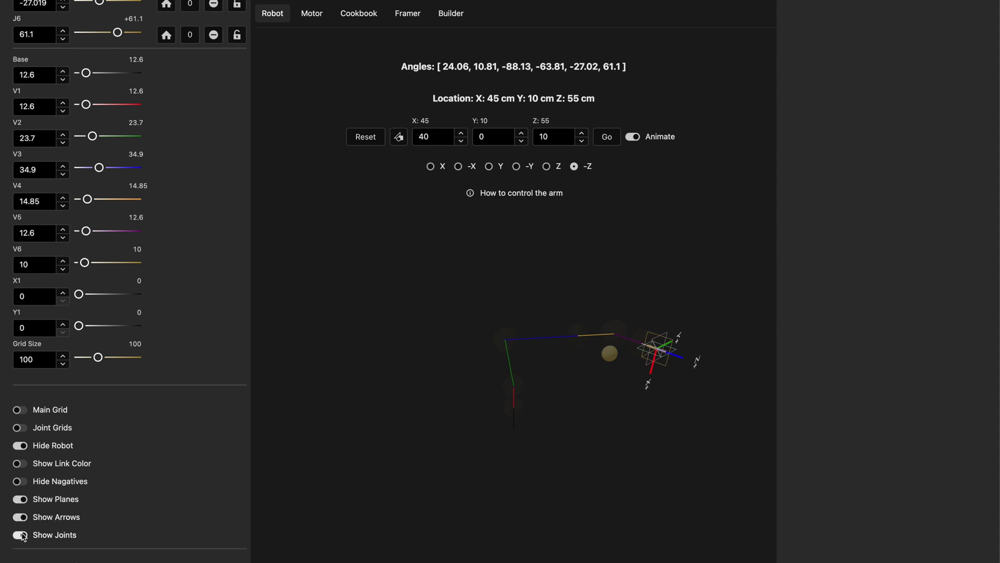
Run the arm's automatic movement, send it to X 40, Y 0, Z 10, and reset the robot.
{"action": "left_click", "coordinate": [399, 138]}
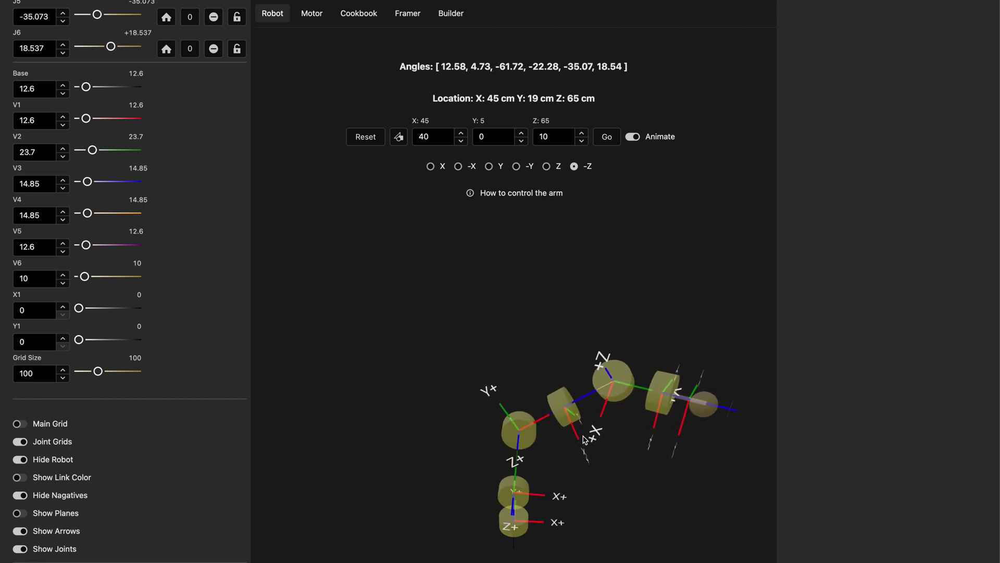
{"action": "left_click", "coordinate": [607, 140]}
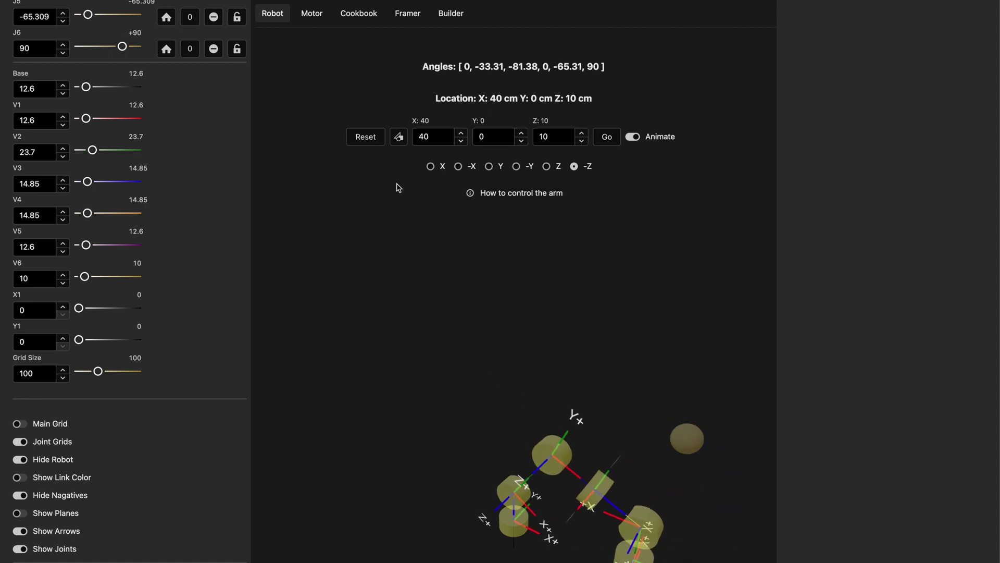
{"action": "left_click", "coordinate": [365, 137]}
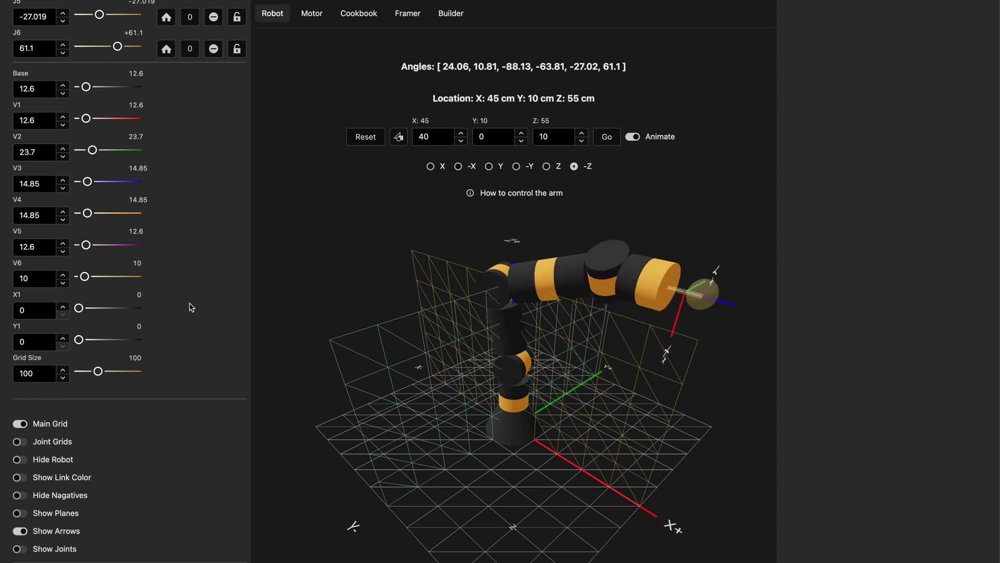
Open the Framer and orient the frame along the X, -X, Y and -Y directions.
{"action": "scroll", "coordinate": [192, 308], "scroll_direction": "up", "scroll_amount": 10}
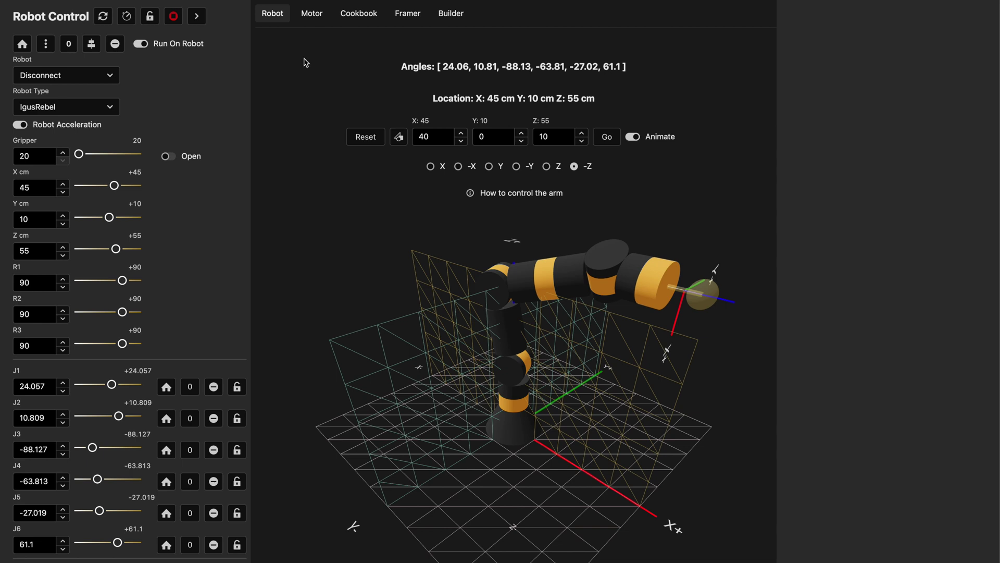
{"action": "left_click", "coordinate": [400, 14]}
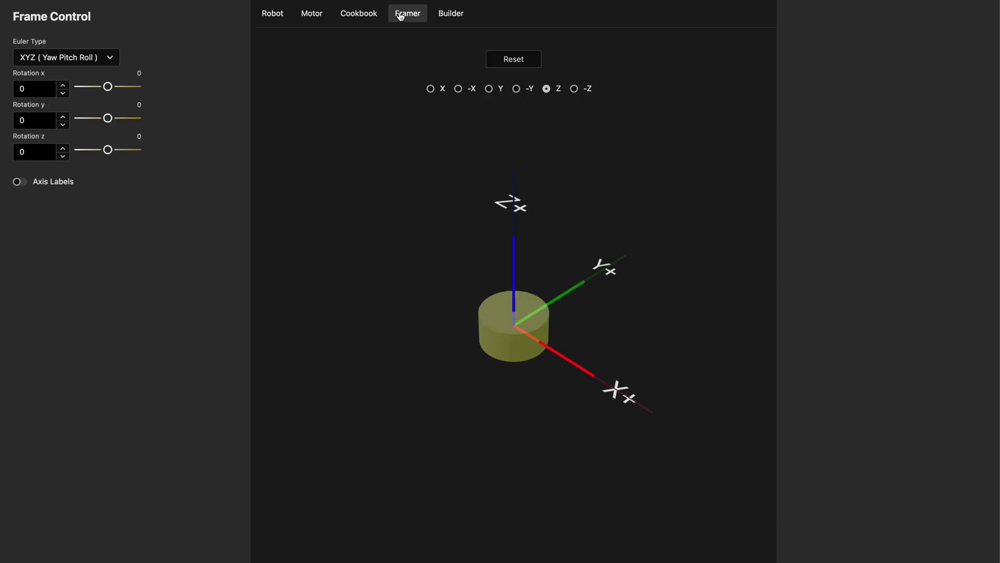
{"action": "left_click", "coordinate": [431, 89]}
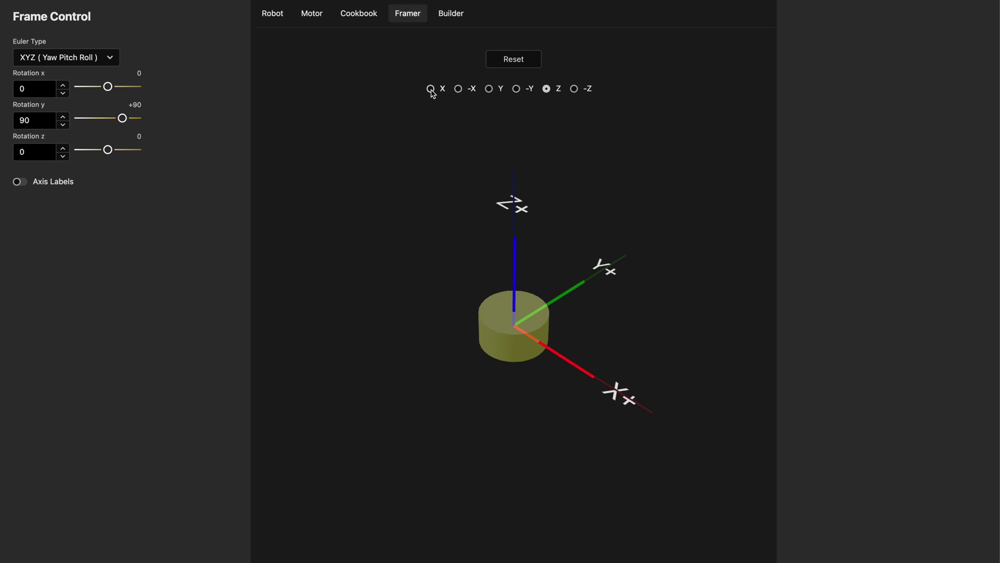
{"action": "left_click", "coordinate": [465, 89]}
{"action": "left_click", "coordinate": [490, 89]}
{"action": "left_click", "coordinate": [516, 90]}
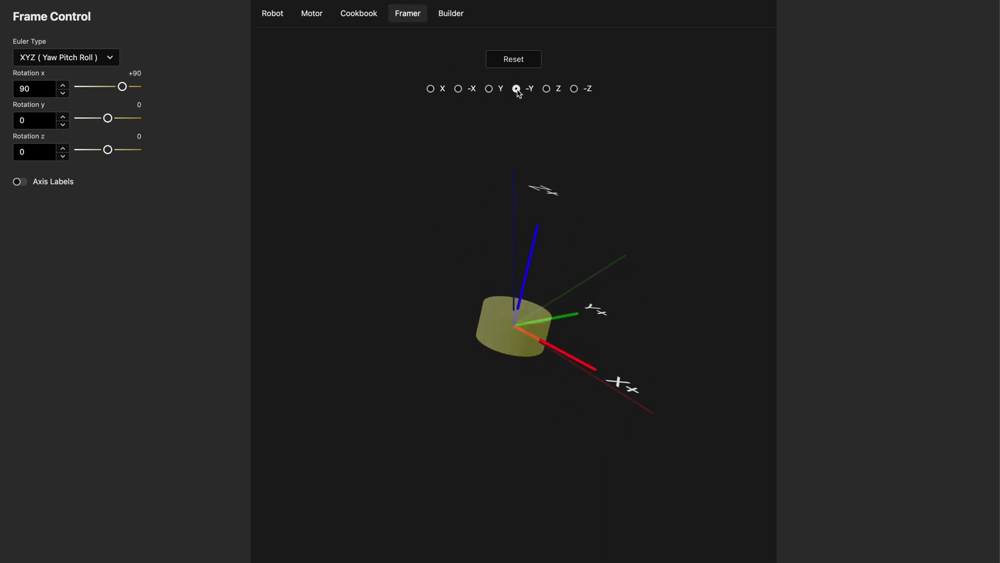
Change the frame's Euler type to ZXZ, then reset the frame.
{"action": "left_click", "coordinate": [84, 57]}
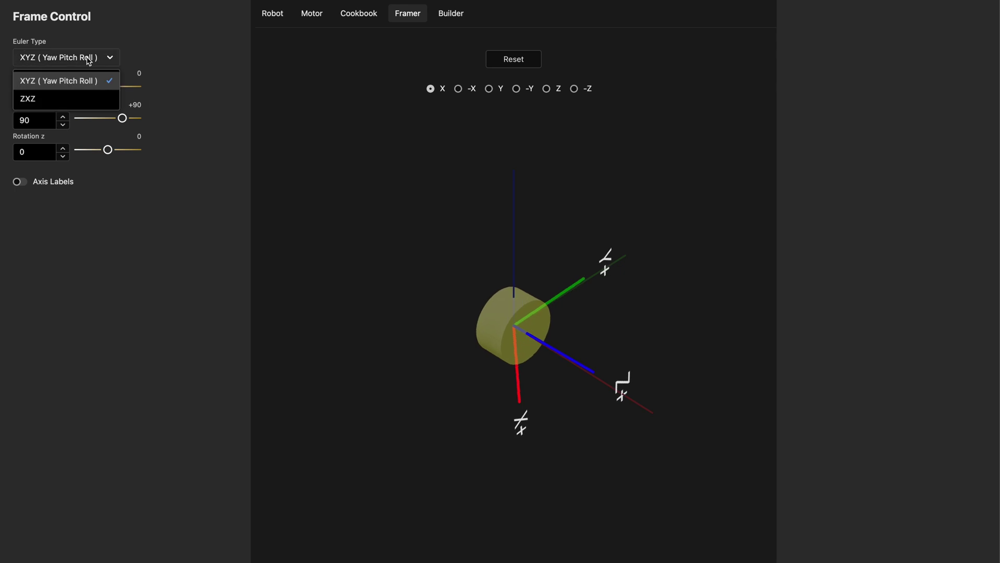
{"action": "left_click", "coordinate": [79, 99]}
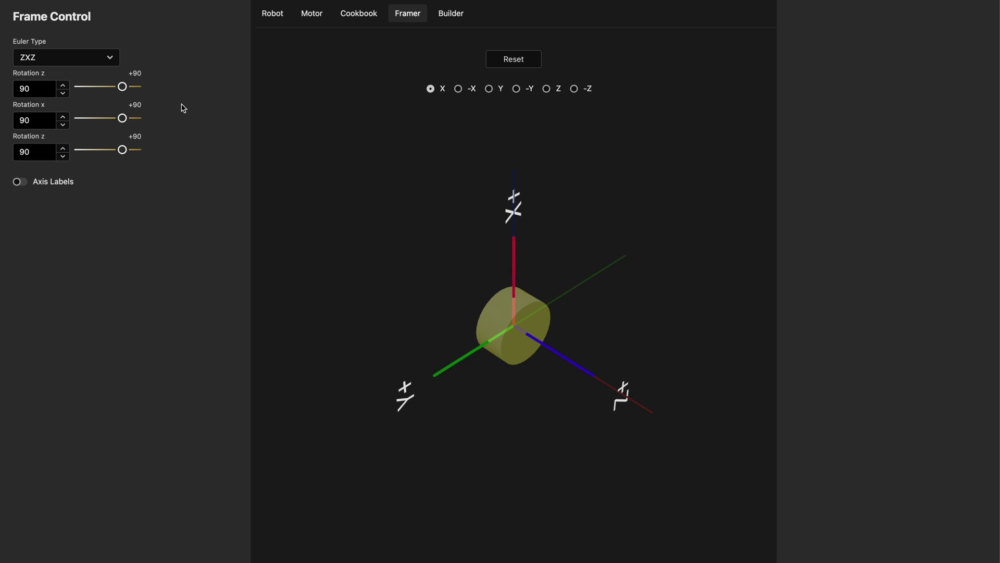
{"action": "left_click", "coordinate": [501, 67]}
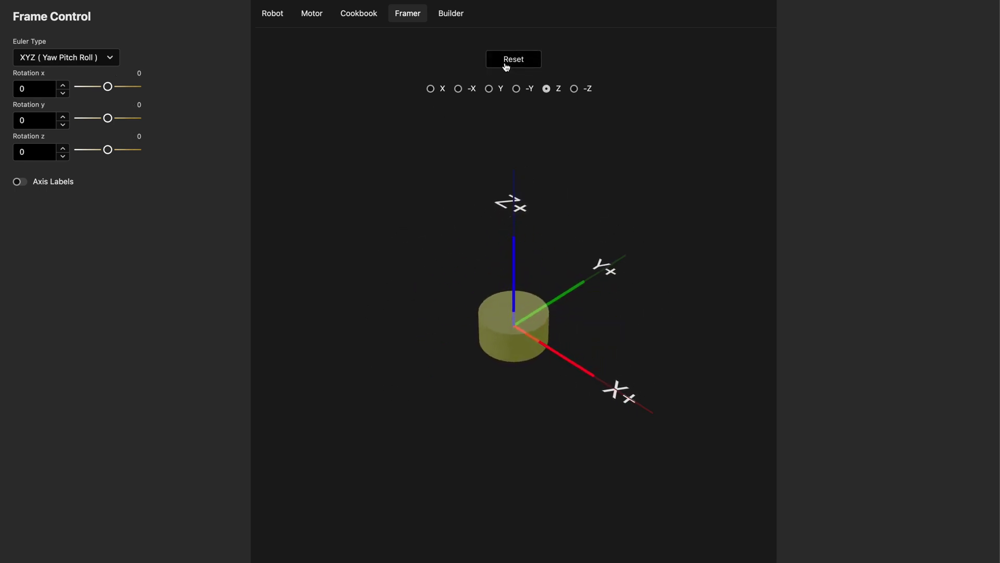
Rotate the frame to x 31, y 19, z 43, repeat with ZXZ rotations, and reset it.
{"action": "left_click_drag", "start_coordinate": [109, 91], "coordinate": [115, 150]}
{"action": "left_click", "coordinate": [101, 61]}
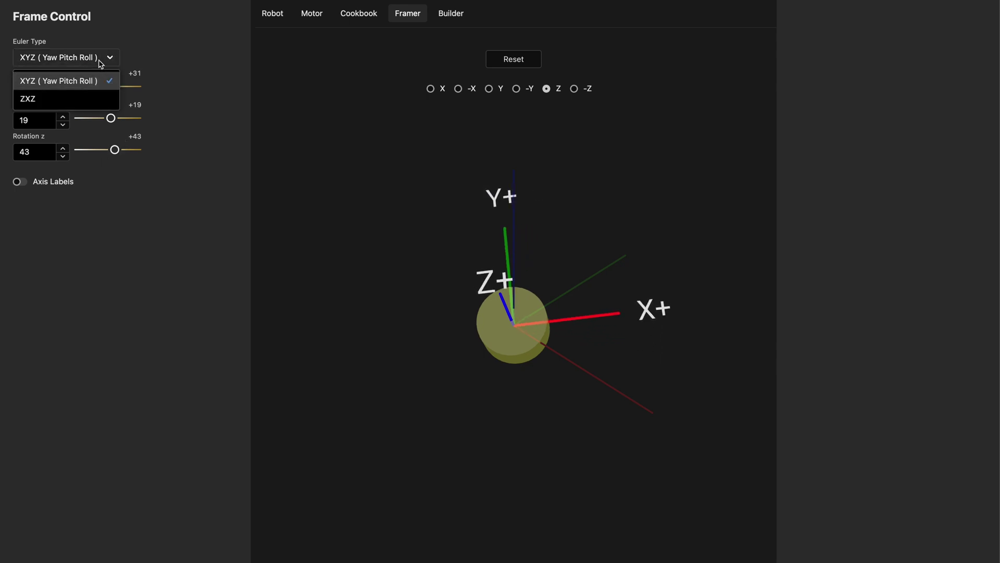
{"action": "left_click", "coordinate": [78, 98]}
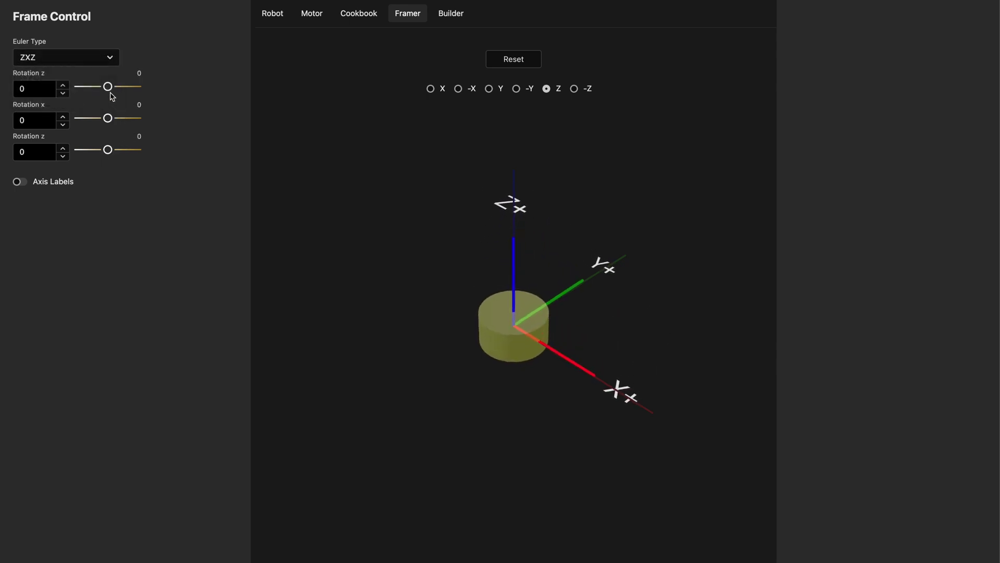
{"action": "left_click_drag", "start_coordinate": [107, 86], "coordinate": [116, 152]}
{"action": "left_click", "coordinate": [494, 65]}
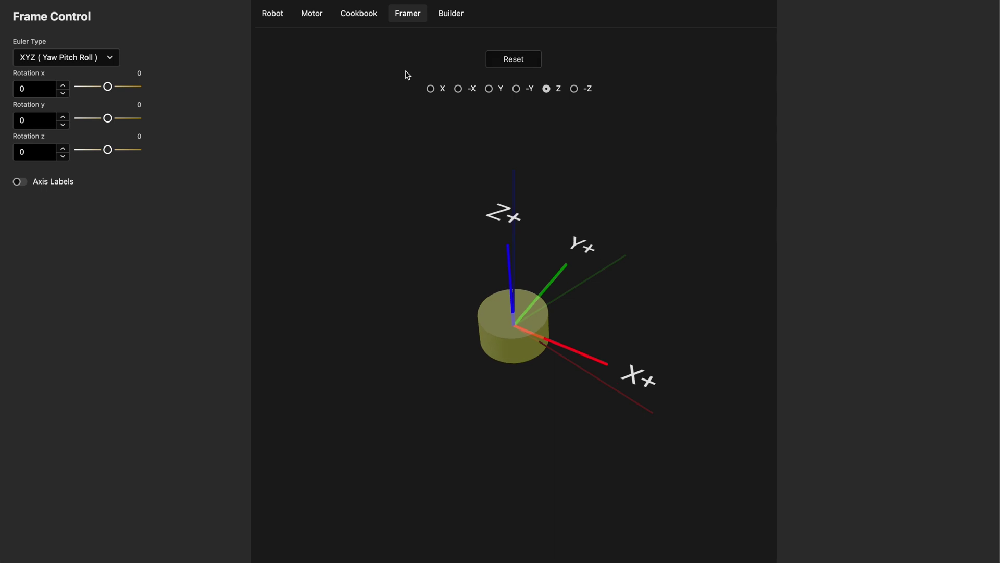
Open the Builder and add two more rotary frames above the base frame.
{"action": "left_click", "coordinate": [459, 13]}
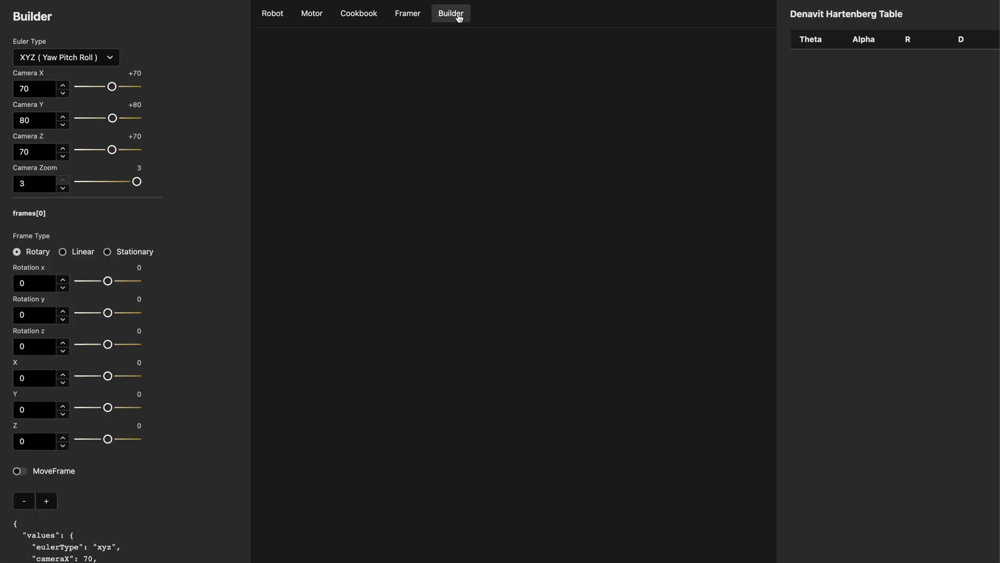
{"action": "left_click", "coordinate": [47, 501]}
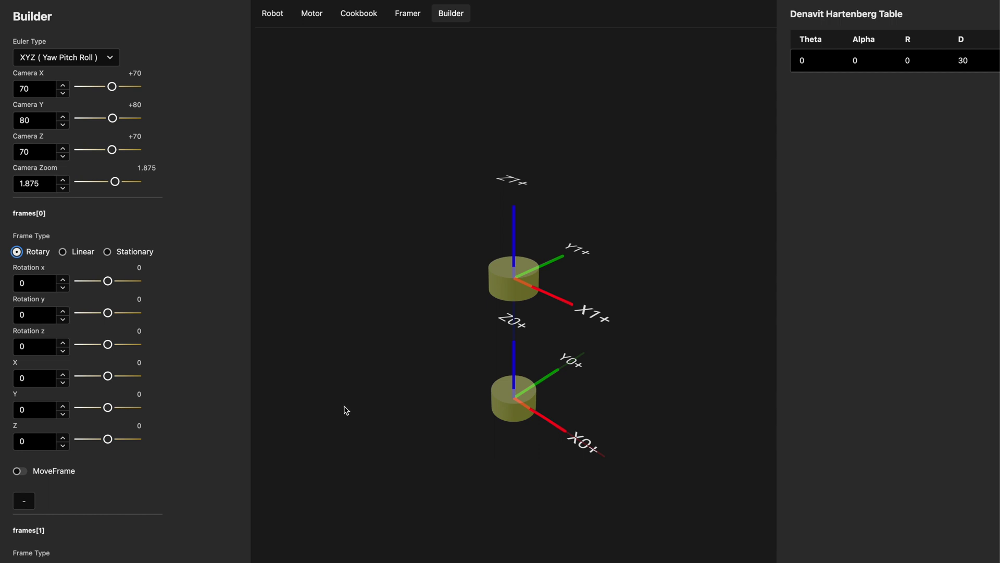
{"action": "scroll", "coordinate": [163, 416], "scroll_direction": "down", "scroll_amount": 10}
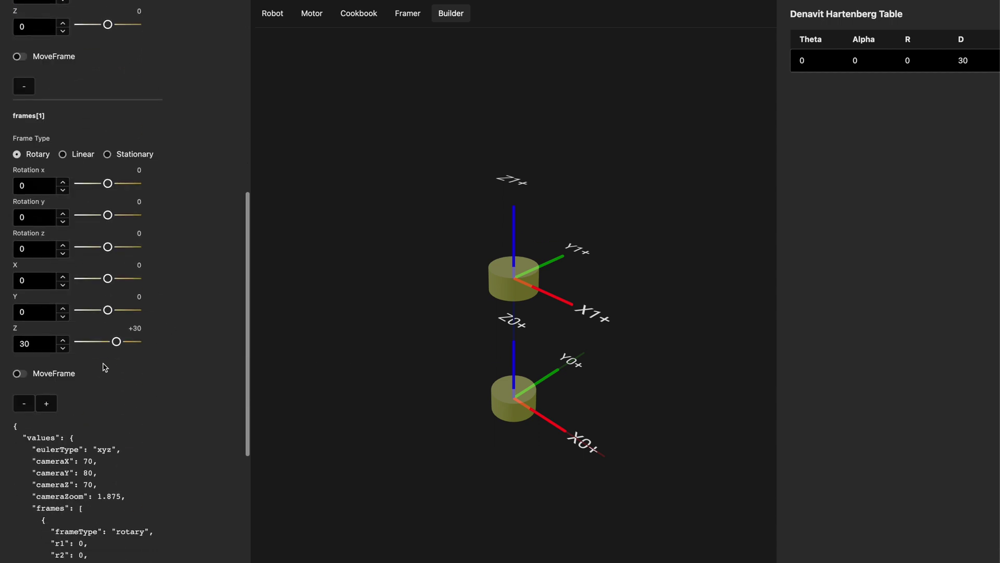
{"action": "left_click", "coordinate": [47, 403]}
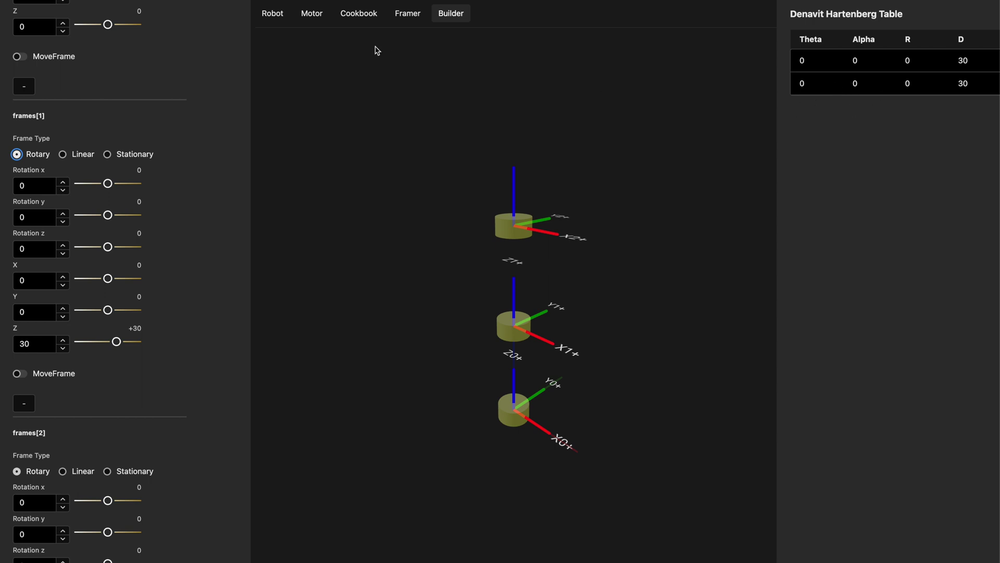
{"action": "scroll", "coordinate": [223, 121], "scroll_direction": "up", "scroll_amount": 8}
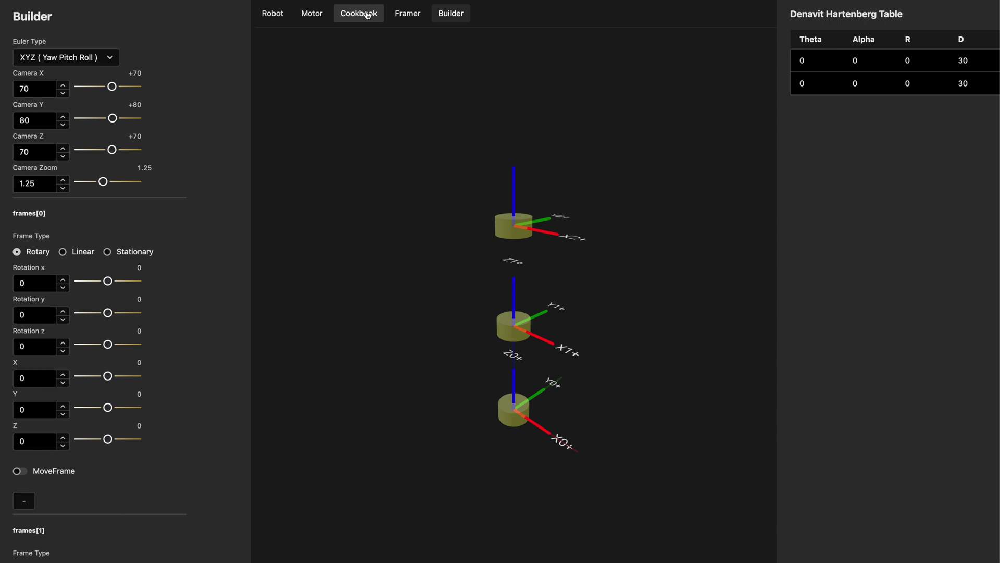
View the Cookbook and Motor pages, then return to the Robot page.
{"action": "left_click", "coordinate": [368, 15]}
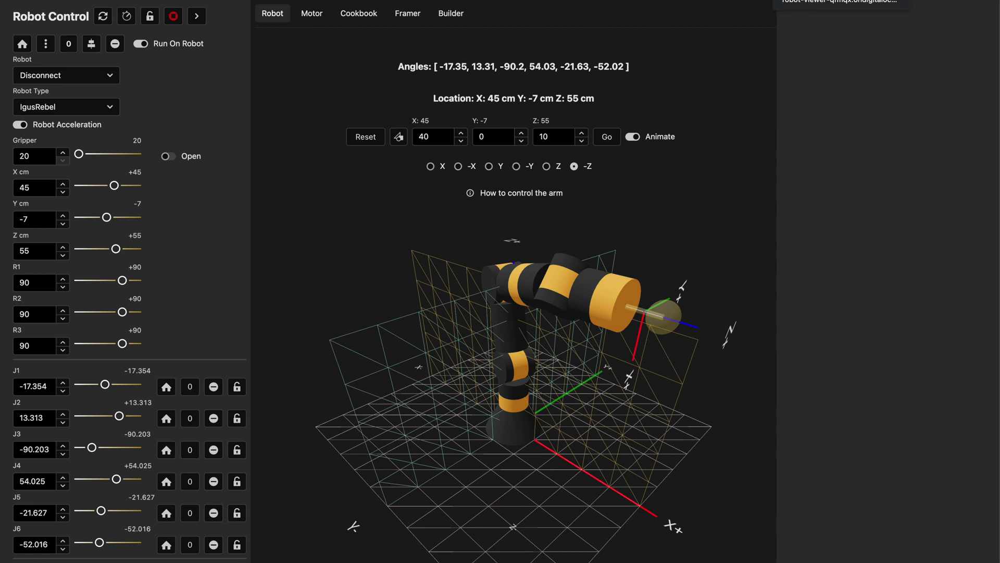
{"action": "left_click", "coordinate": [312, 13]}
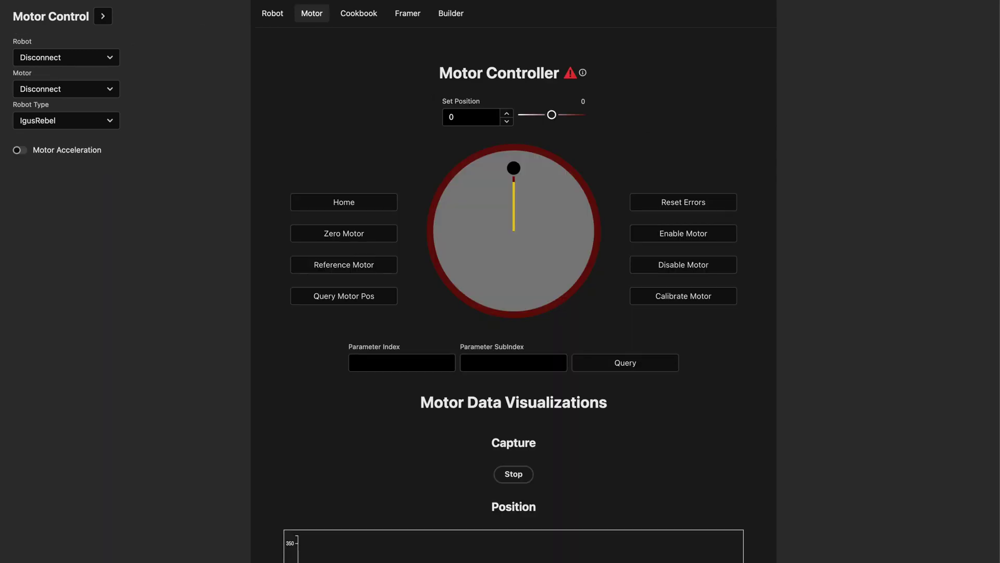
{"action": "left_click", "coordinate": [273, 13]}
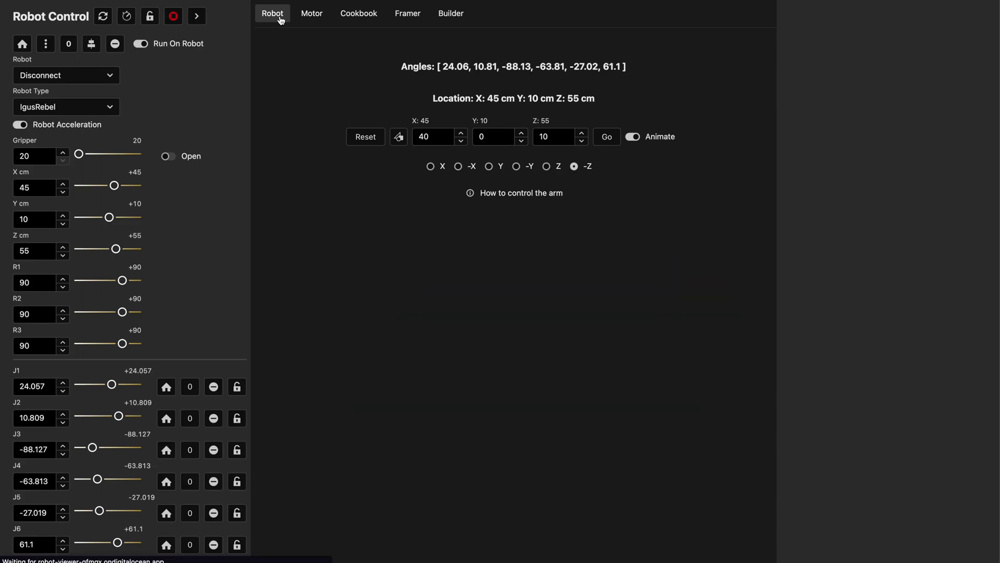